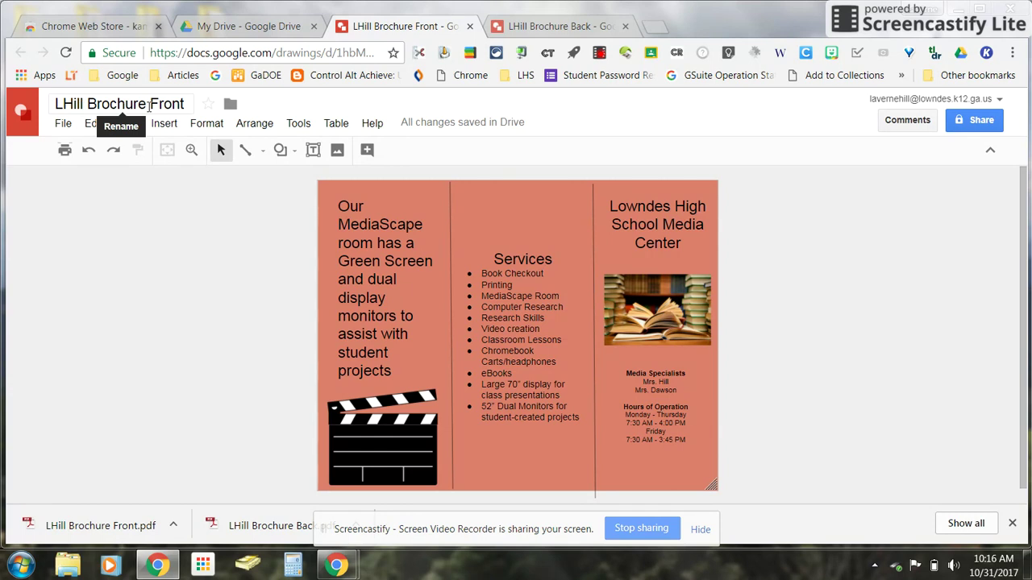
# Bring the LHill Brochure Back drawing forward from its browser tab.
pyautogui.click(554, 24)
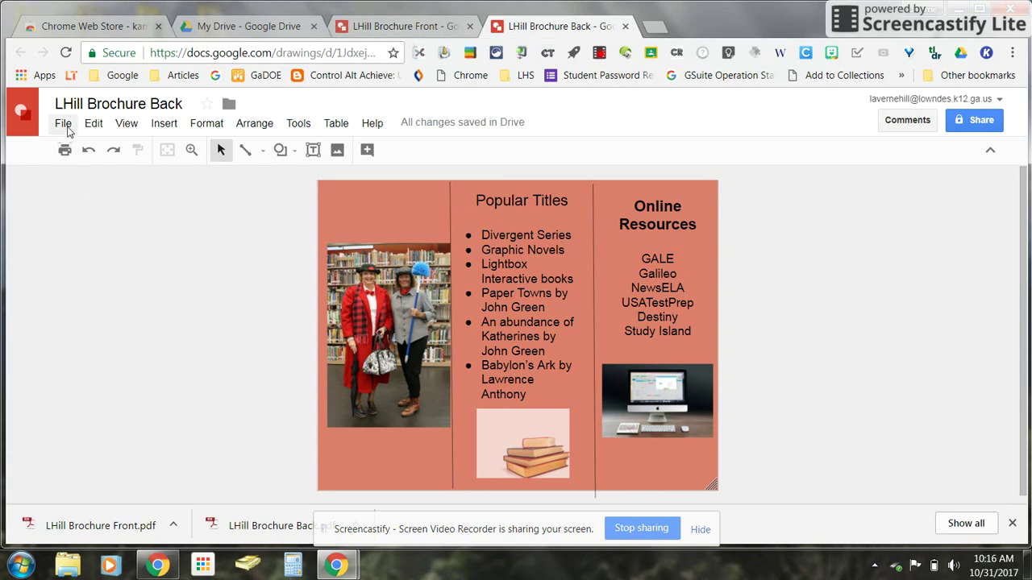
# Check File > Download as for the PDF Document (.pdf) option, then dismiss the menu.
pyautogui.click(64, 124)
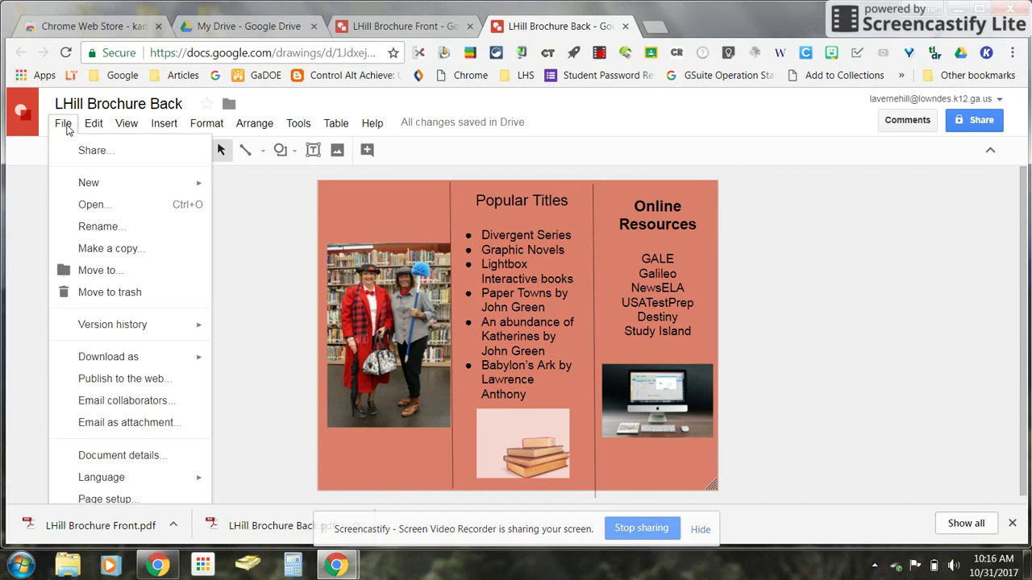
pyautogui.moveTo(96, 357)
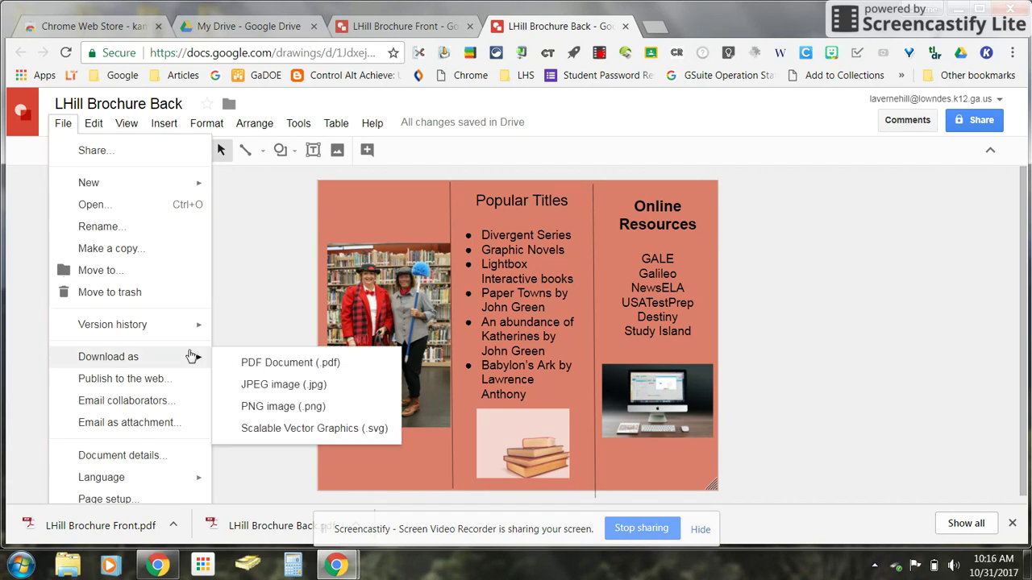
pyautogui.click(269, 216)
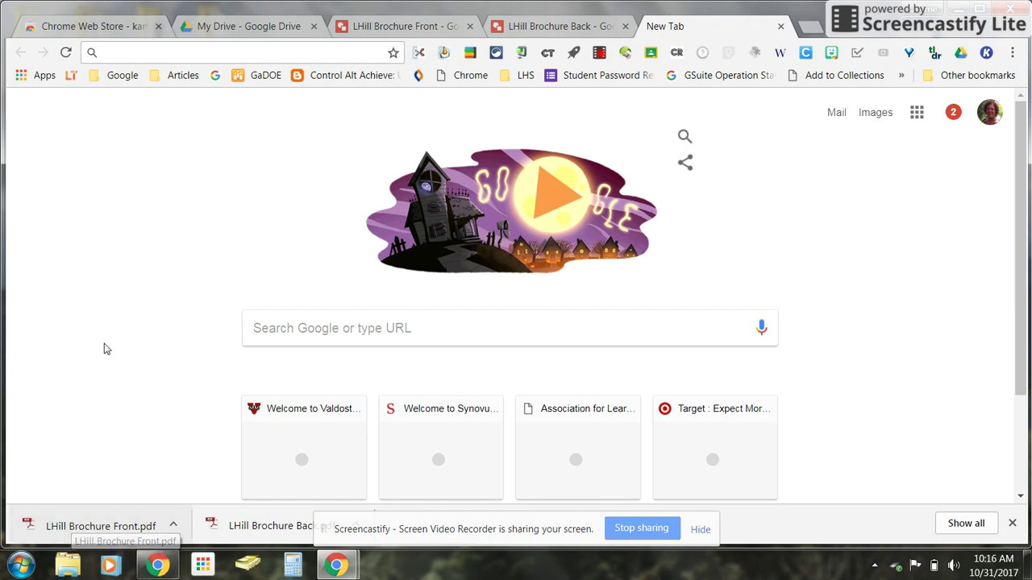
# Search the Chrome Web Store for 'kami' to confirm Kami is already added.
pyautogui.click(24, 79)
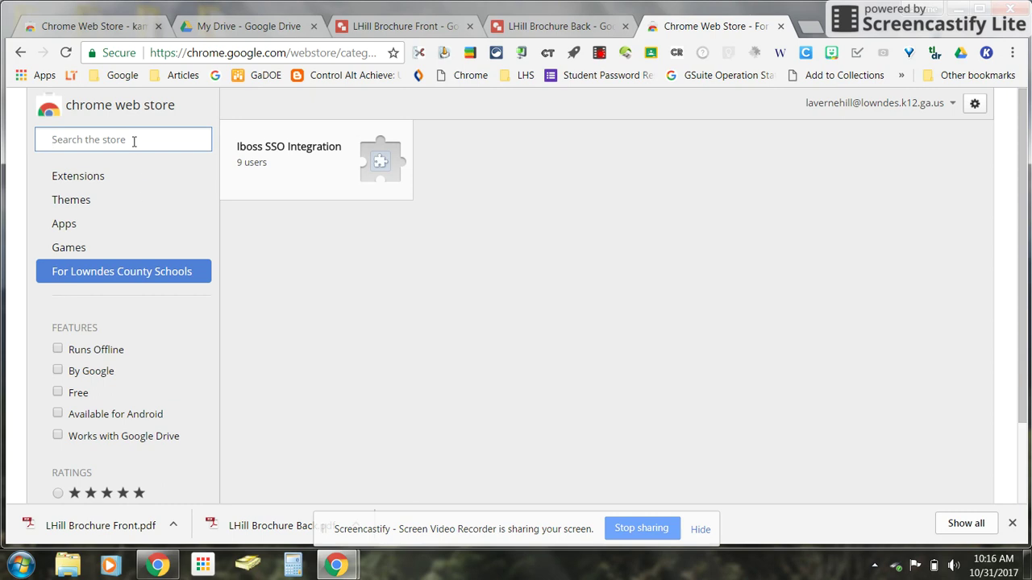
pyautogui.write('kami')
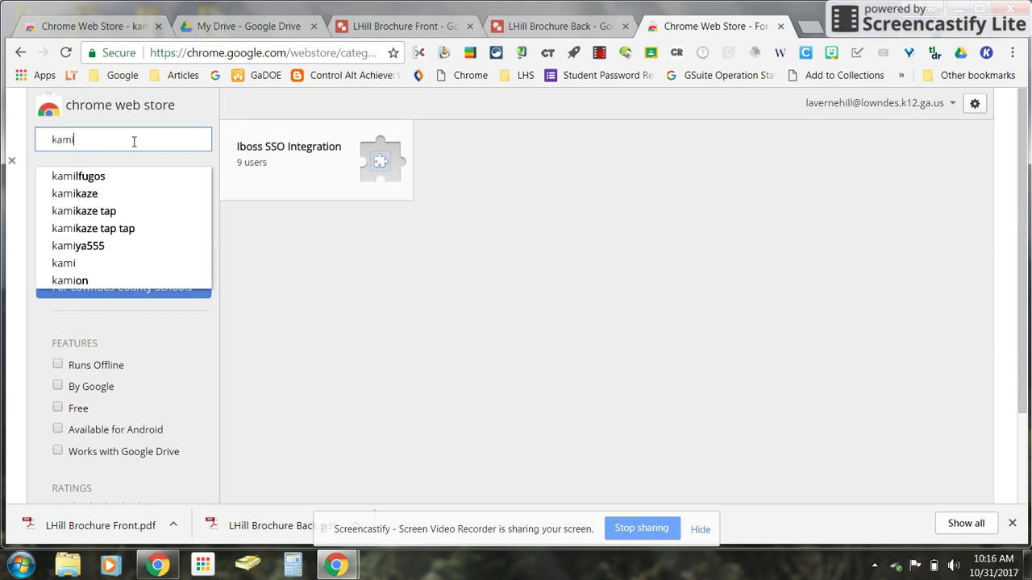
pyautogui.press('Return')
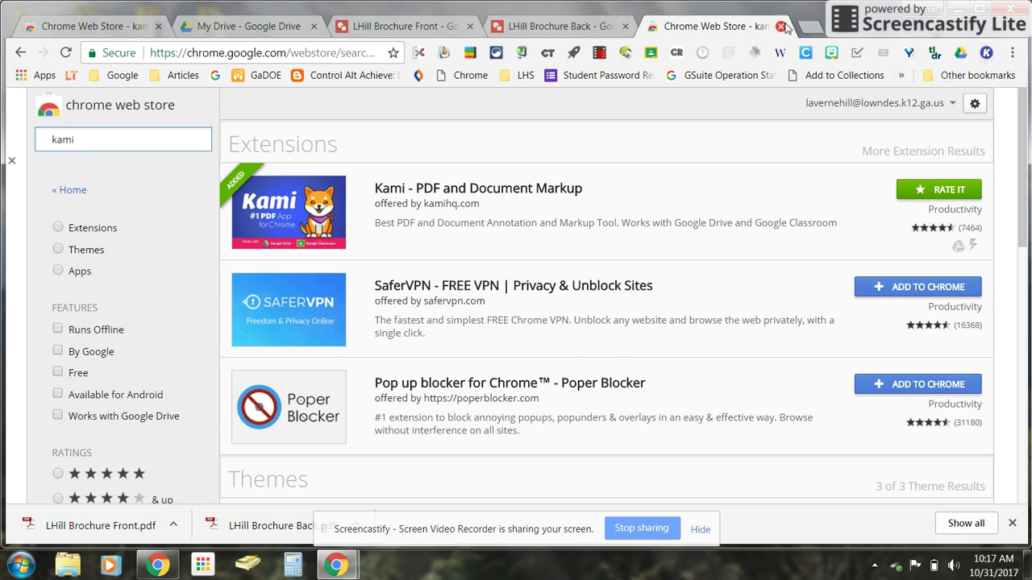
# Close the Web Store and Chrome Settings tabs, returning to the LHill Brochure Back drawing.
pyautogui.click(782, 27)
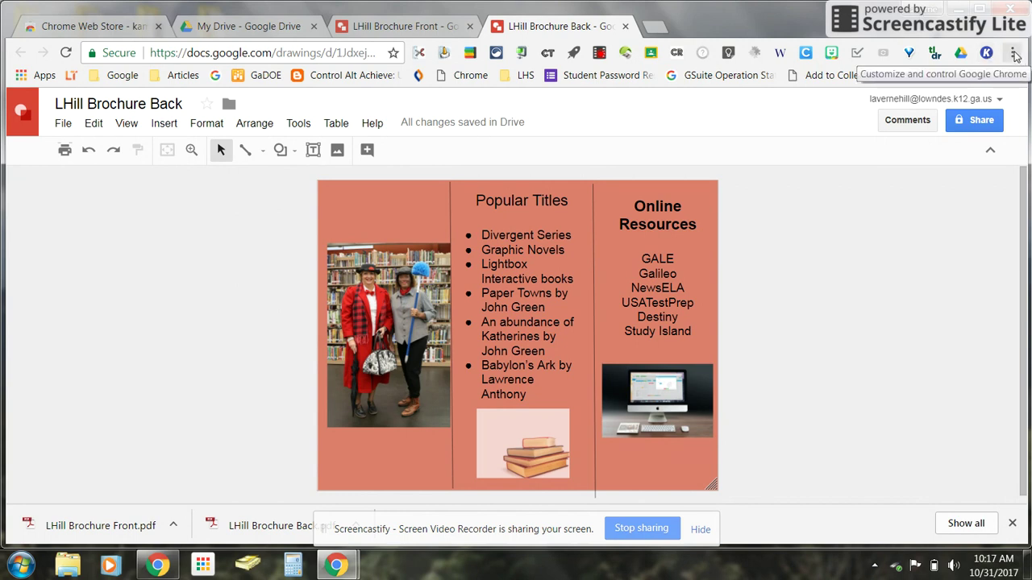
pyautogui.click(1016, 55)
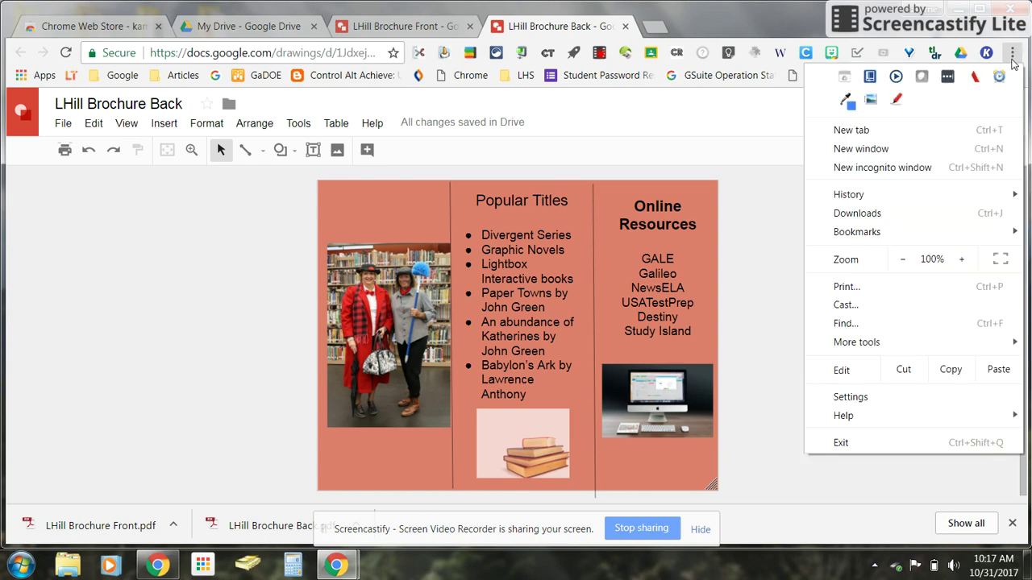
pyautogui.click(851, 397)
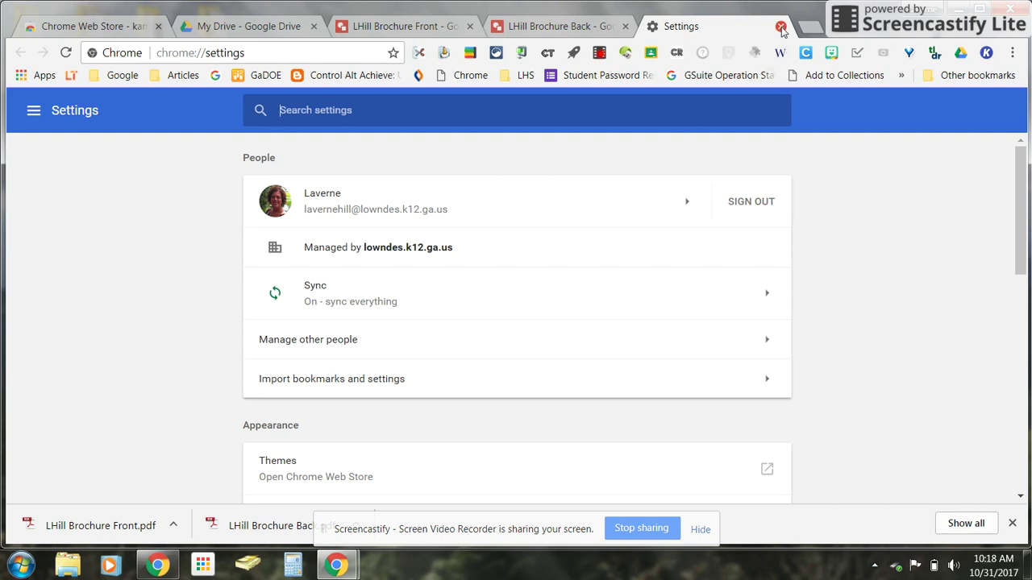
pyautogui.click(780, 26)
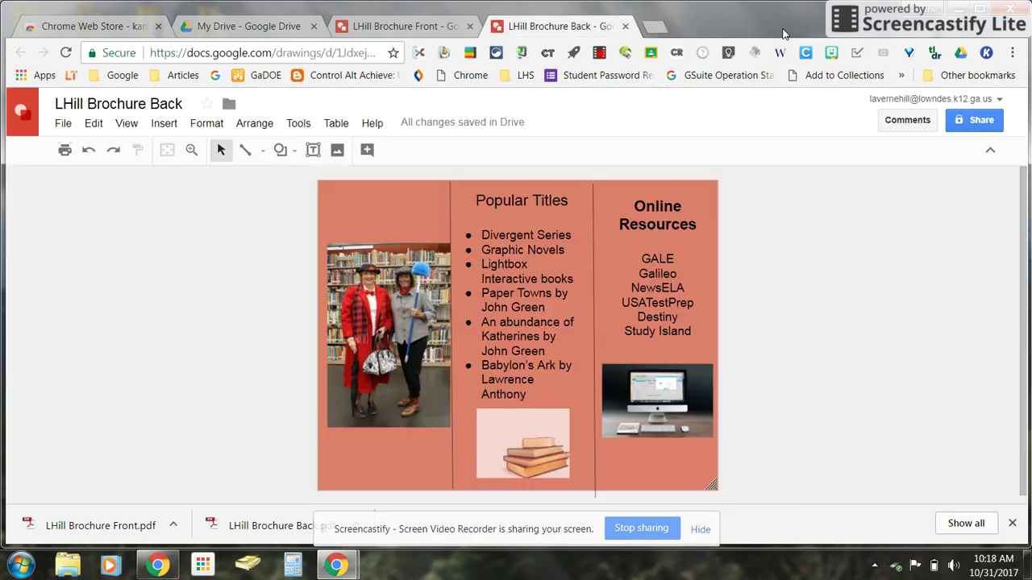
# Launch the Kami extension from the toolbar to open its Split and Merge Tool.
pyautogui.click(986, 55)
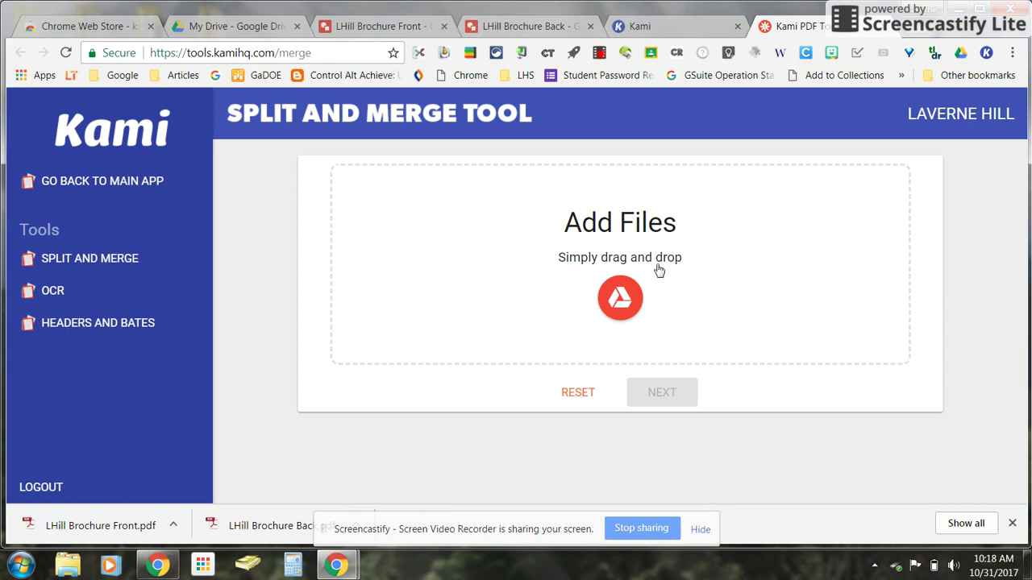
# Open the Google Drive file picker and filter it to PDF files.
pyautogui.click(620, 299)
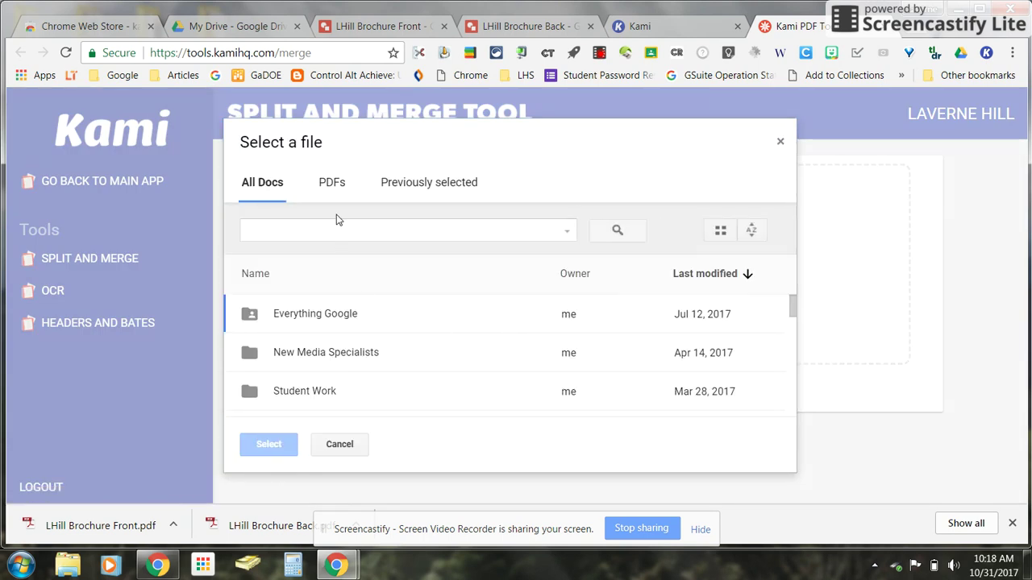
pyautogui.click(333, 184)
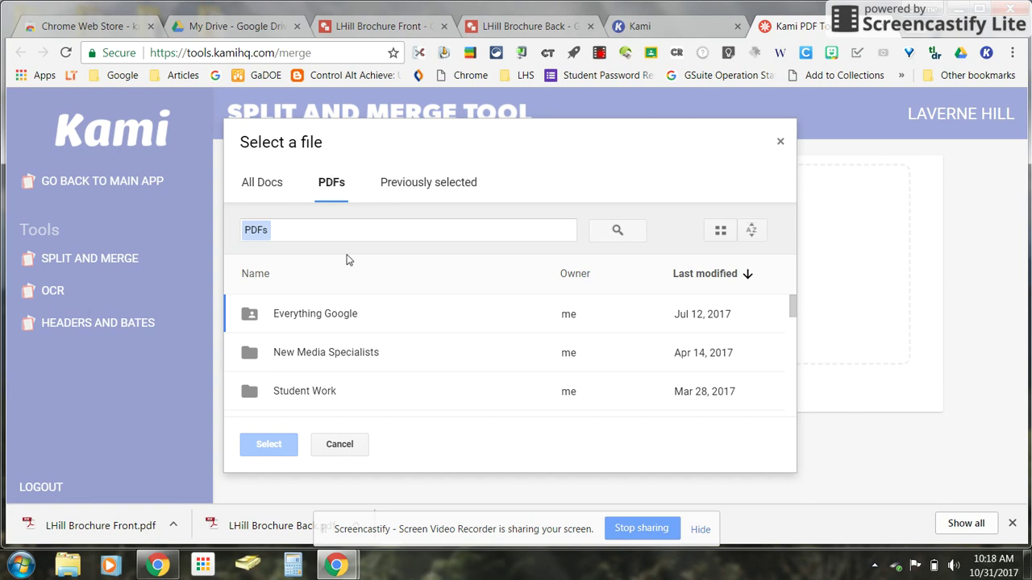
pyautogui.scroll(-5, 365, 343)
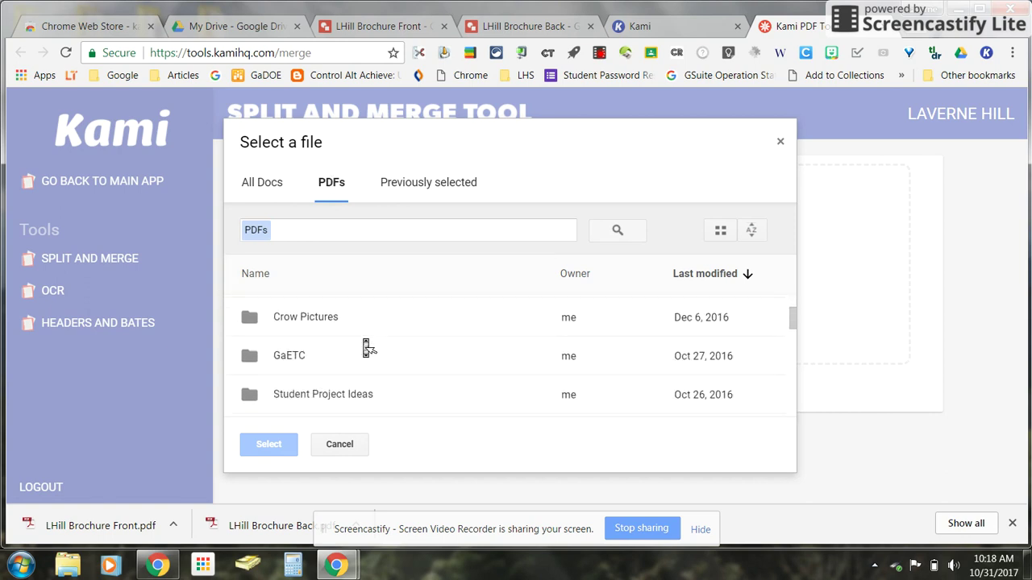
pyautogui.scroll(-10, 367, 347)
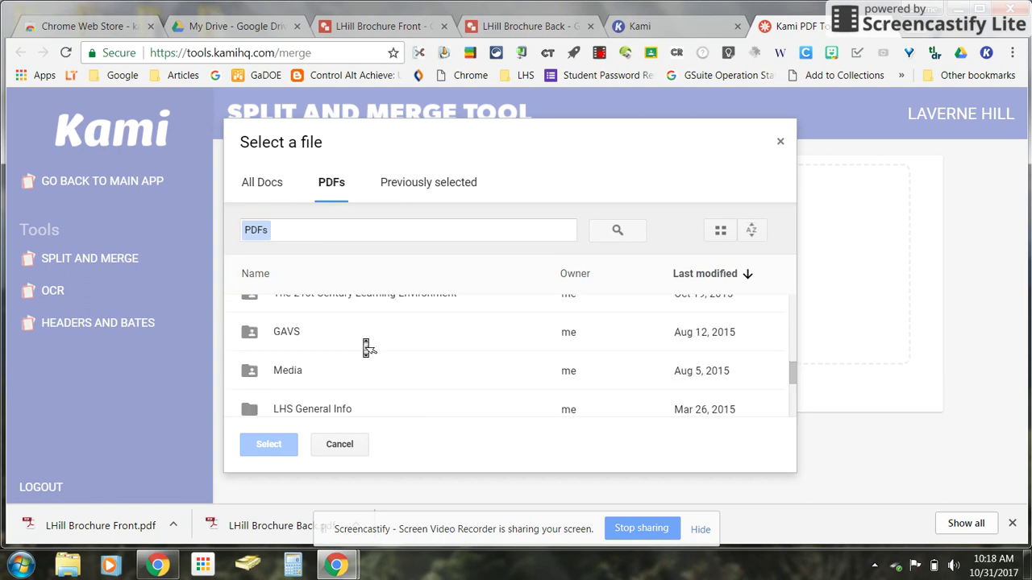
pyautogui.scroll(-8, 367, 347)
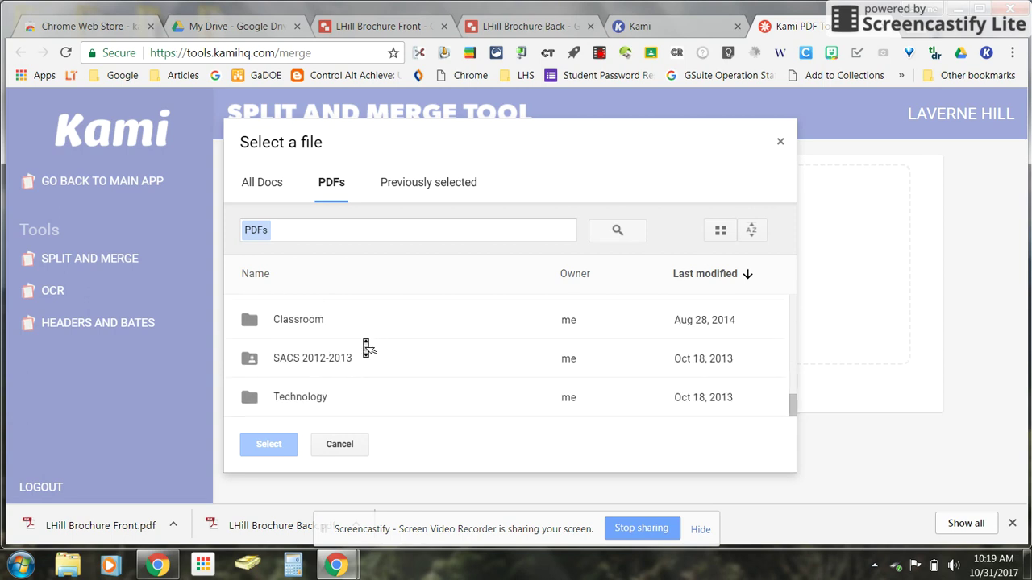
# Search the PDFs for 'brochure' and scroll through the results.
pyautogui.click(362, 231)
pyautogui.write('brochure')
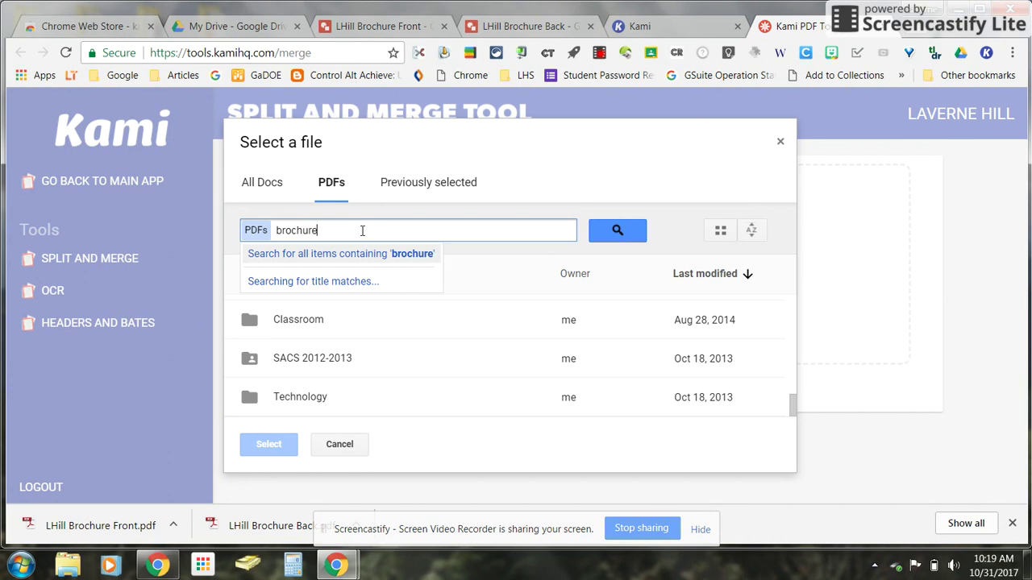
pyautogui.press('Return')
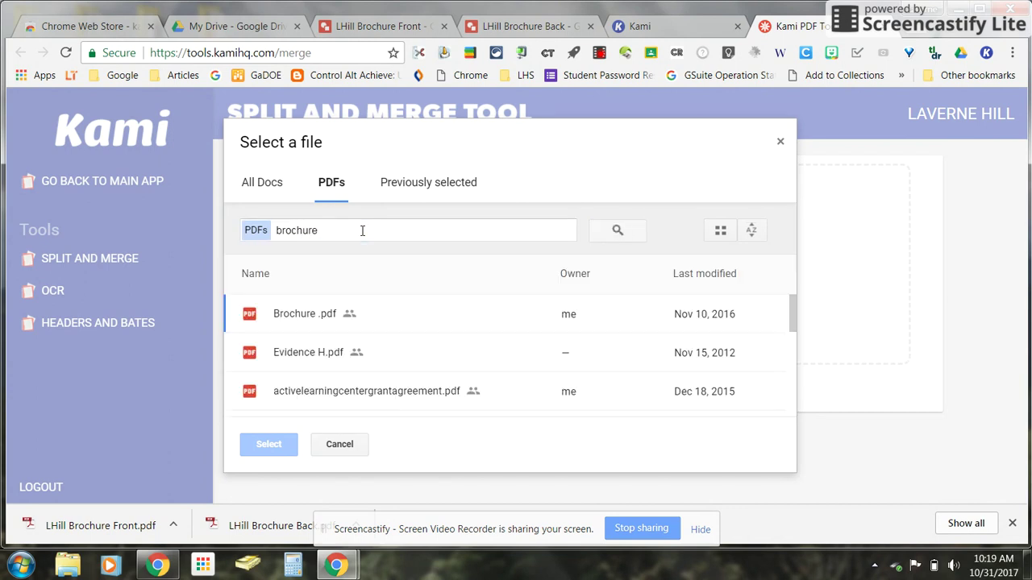
pyautogui.scroll(-3, 369, 325)
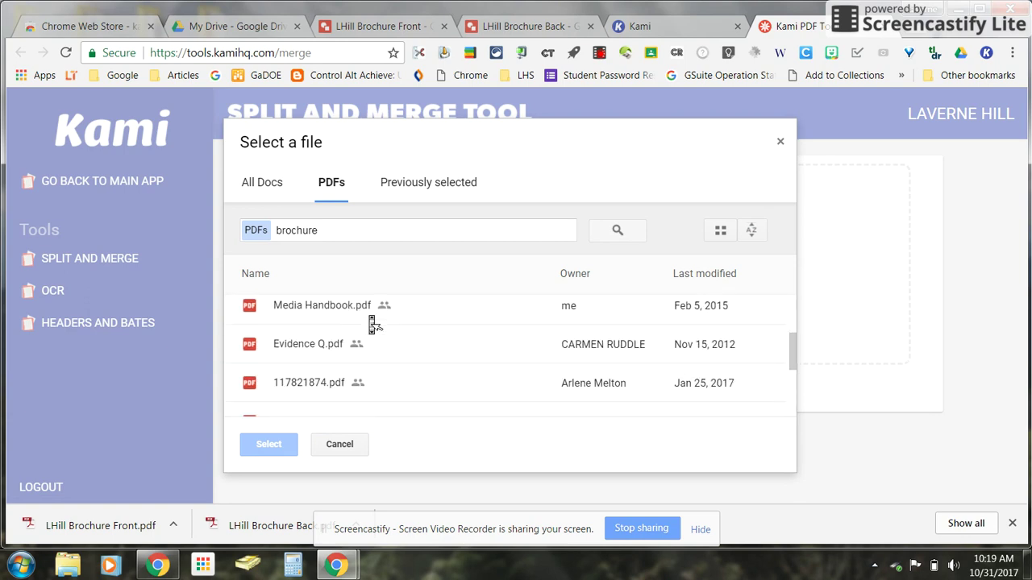
pyautogui.scroll(-3, 372, 325)
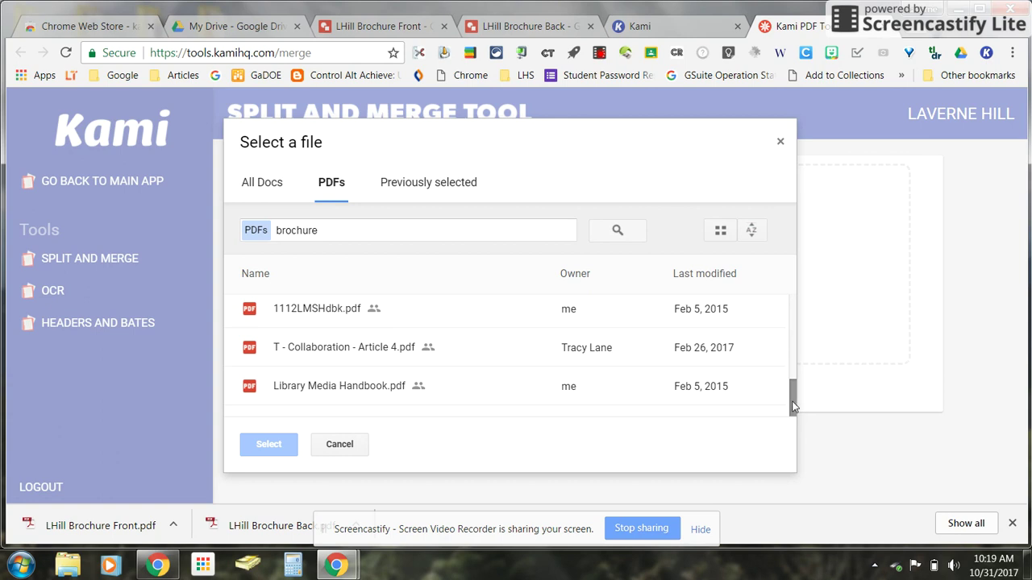
pyautogui.moveTo(793, 400); pyautogui.dragTo(795, 297)
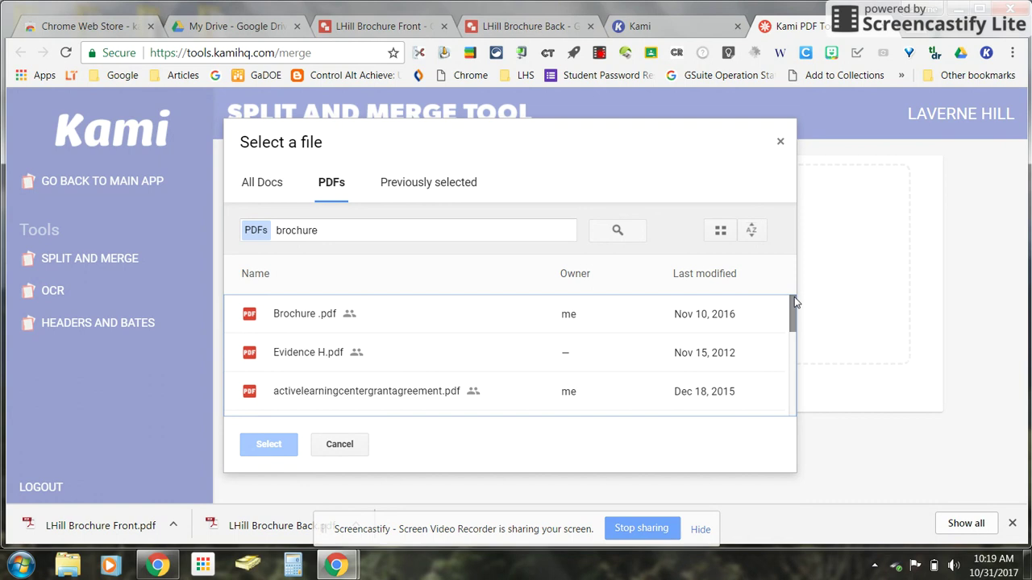
# Close the file picker and the LHill Brochure Front and Back drawing tabs.
pyautogui.click(779, 142)
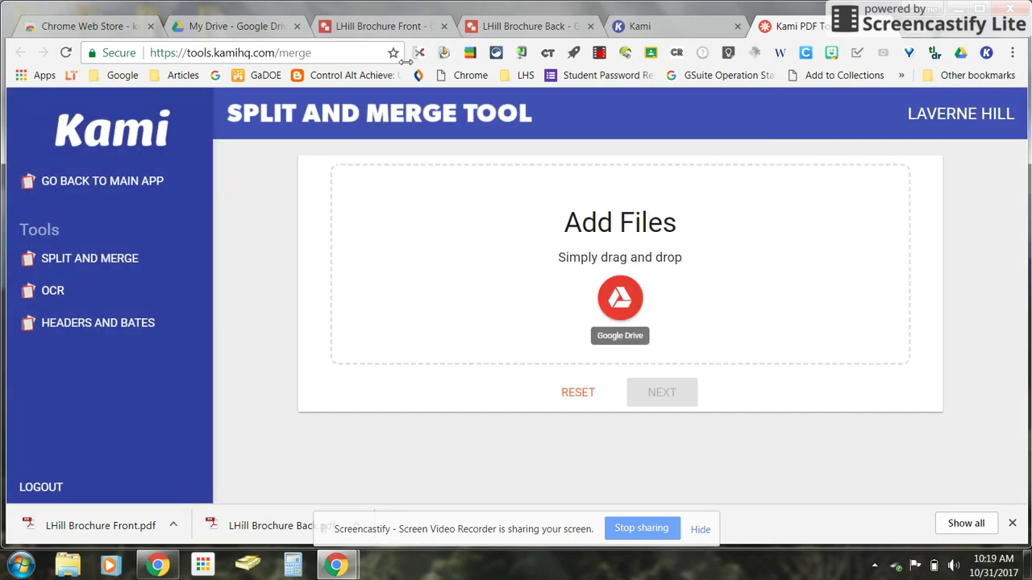
pyautogui.click(357, 29)
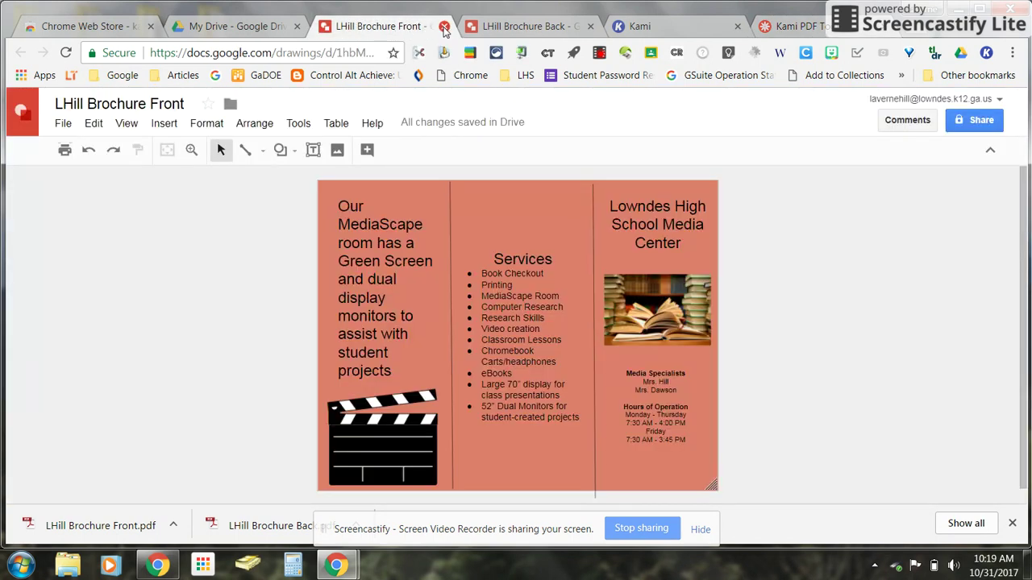
pyautogui.click(444, 27)
pyautogui.click(443, 26)
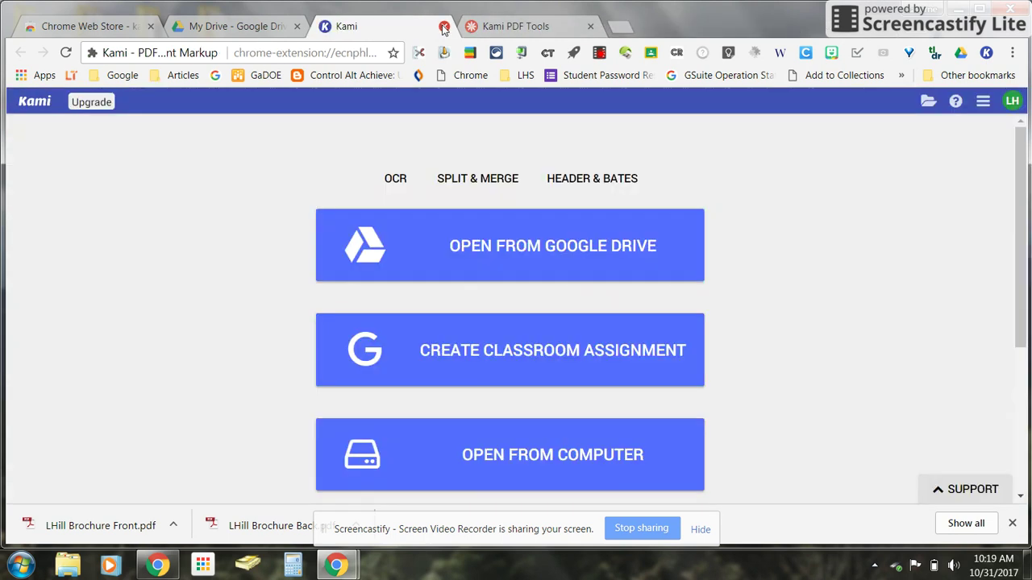
pyautogui.click(520, 31)
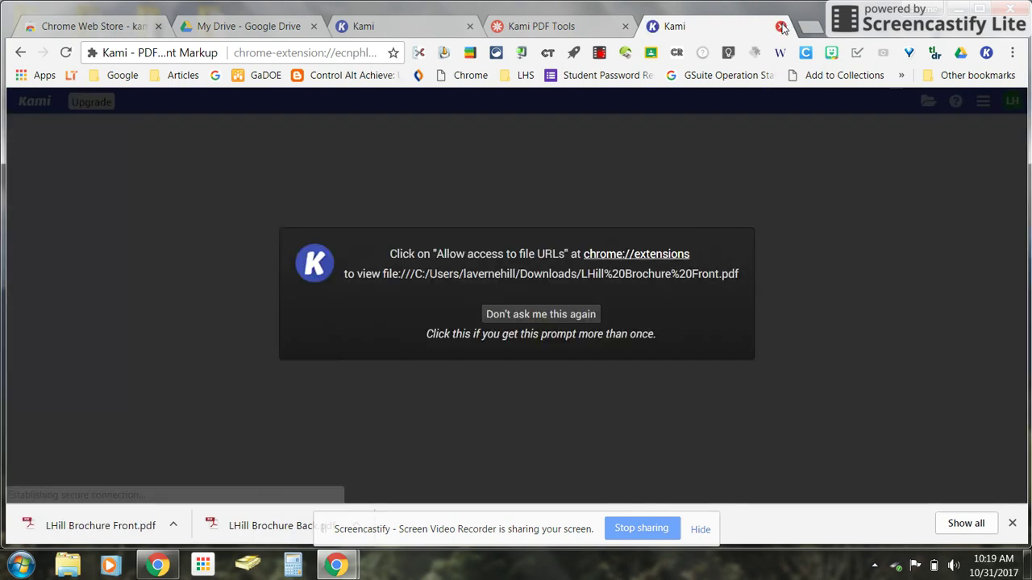
# Close the brochure PDF previews and set Kami's file-access prompt to don't ask again.
pyautogui.click(780, 26)
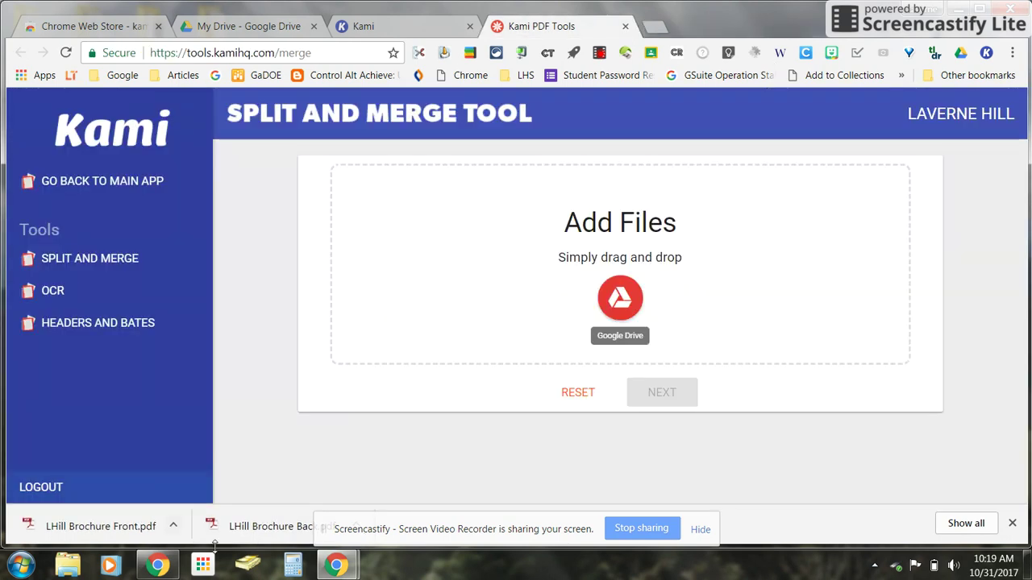
pyautogui.click(272, 526)
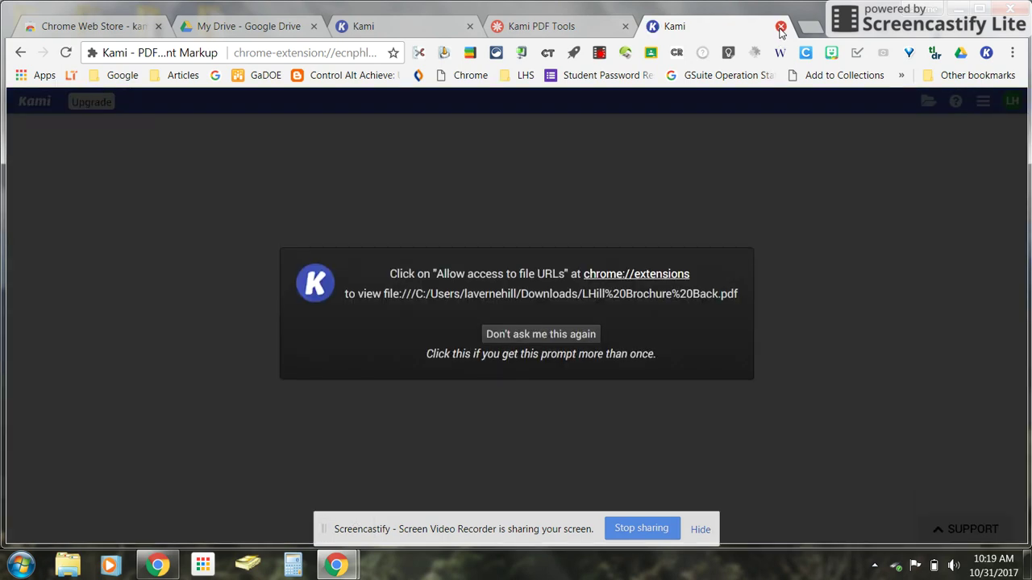
pyautogui.click(535, 337)
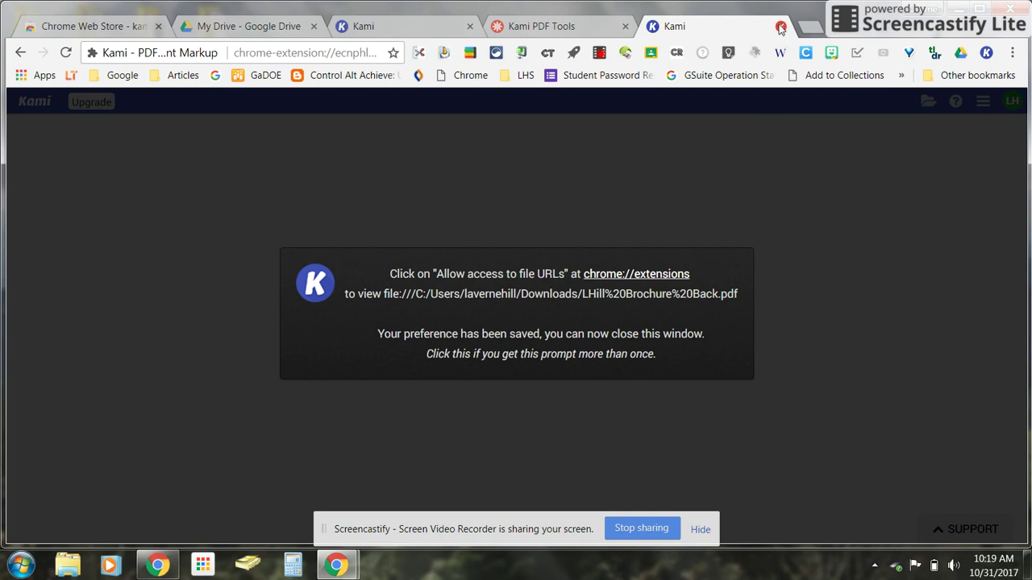
pyautogui.click(780, 26)
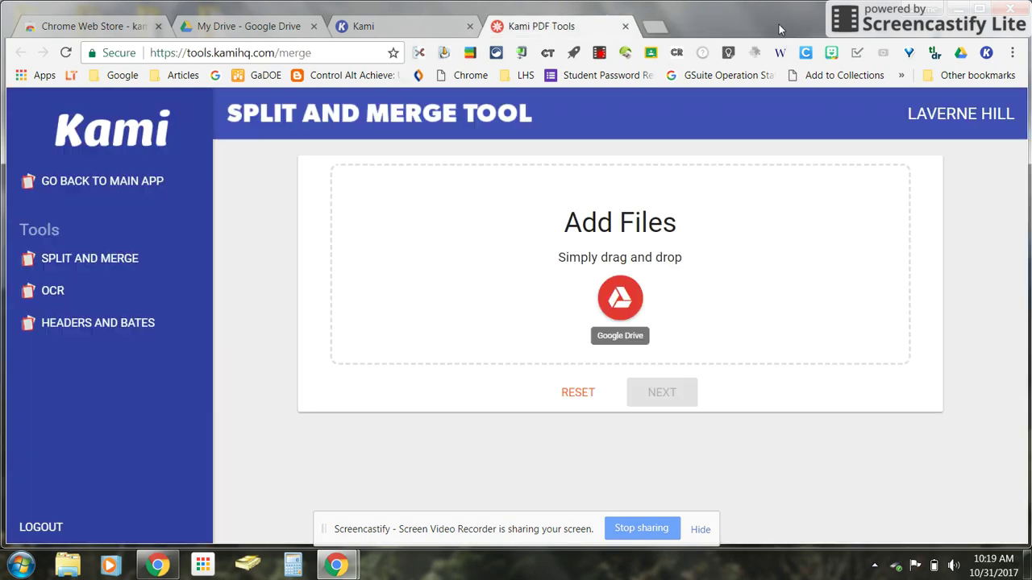
pyautogui.click(617, 295)
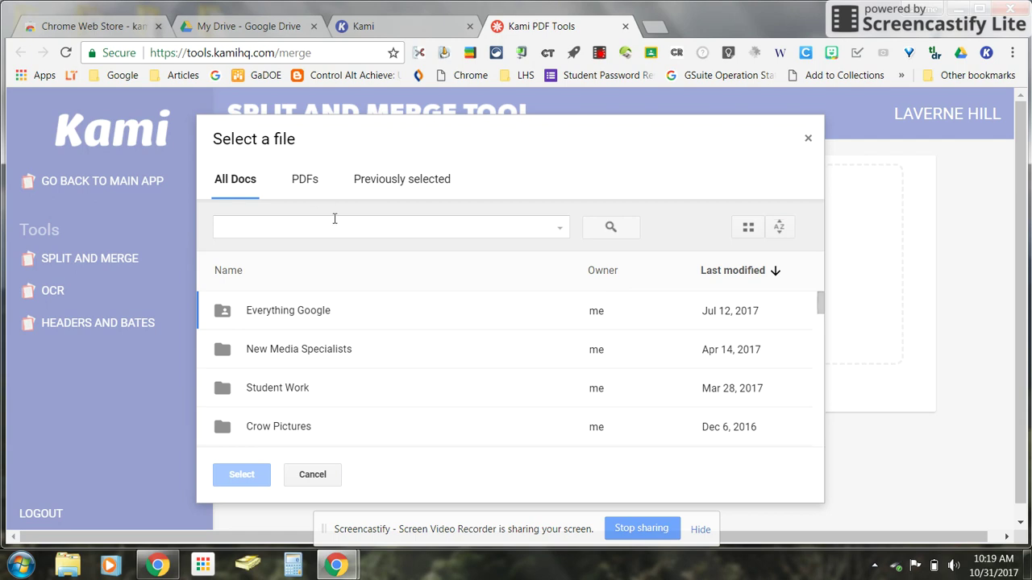
pyautogui.click(310, 184)
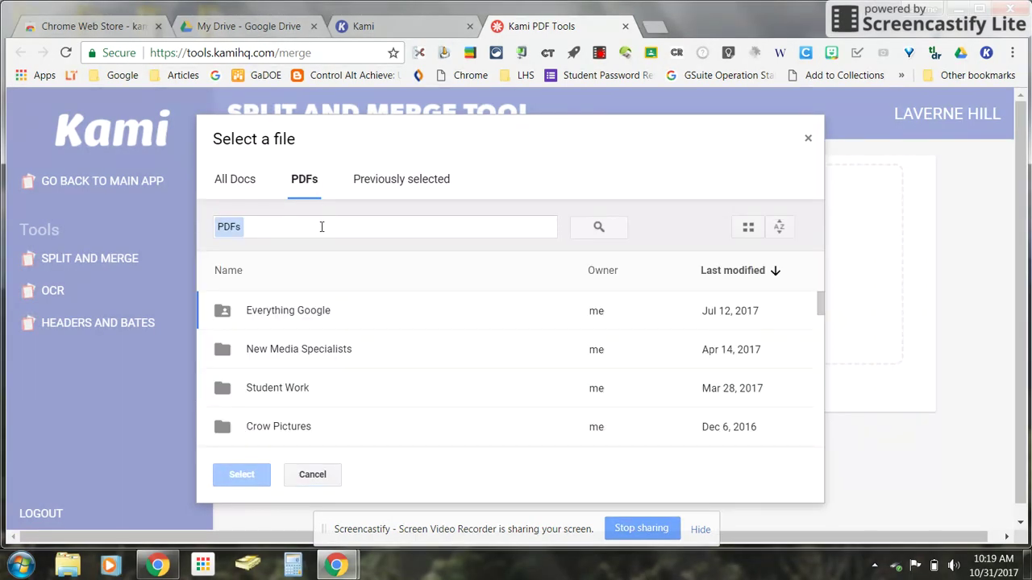
pyautogui.click(321, 226)
pyautogui.write('brochure')
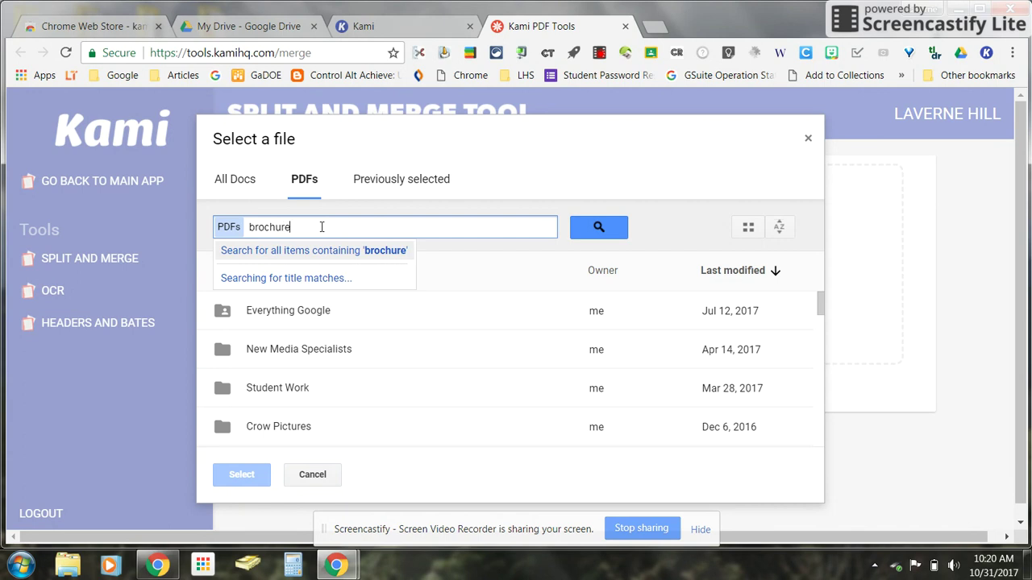
pyautogui.press('BackSpace')
pyautogui.press('BackSpace')
pyautogui.press('BackSpace')
pyautogui.press('BackSpace')
pyautogui.press('BackSpace')
pyautogui.press('BackSpace')
pyautogui.press('BackSpace')
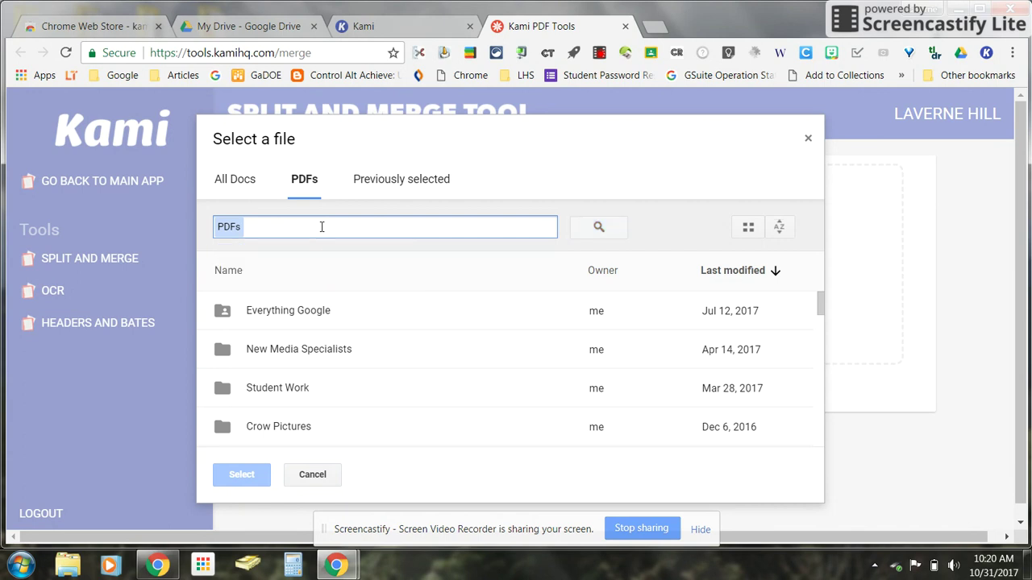
pyautogui.write('lhhi')
pyautogui.press('BackSpace')
pyautogui.press('BackSpace')
pyautogui.press('BackSpace')
pyautogui.write('hill')
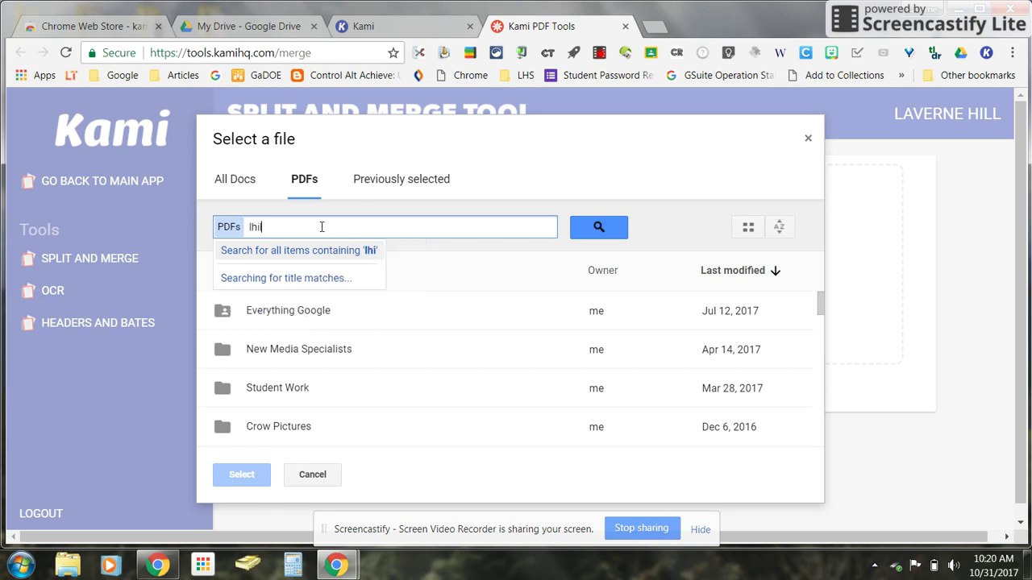
pyautogui.press('Return')
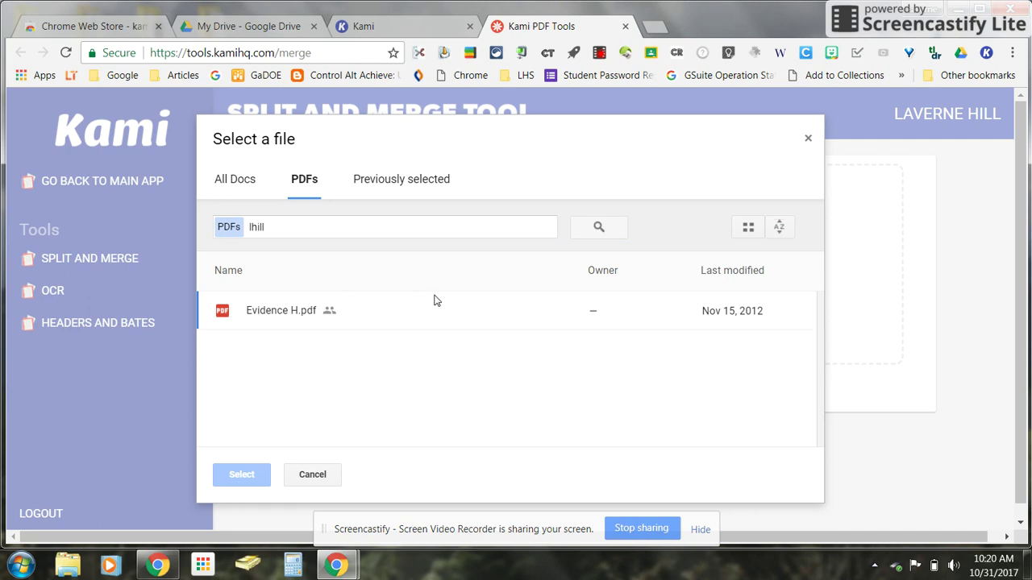
# From All Docs, select LHill Brochure Back and LHill Brochure Front for merging.
pyautogui.click(244, 179)
pyautogui.scroll(-10, 402, 348)
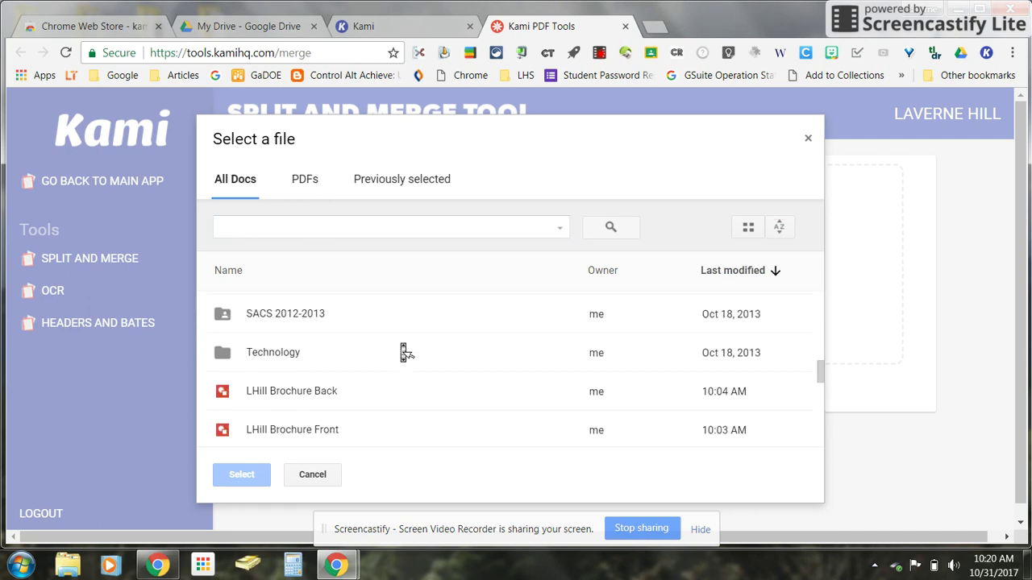
pyautogui.scroll(3, 402, 348)
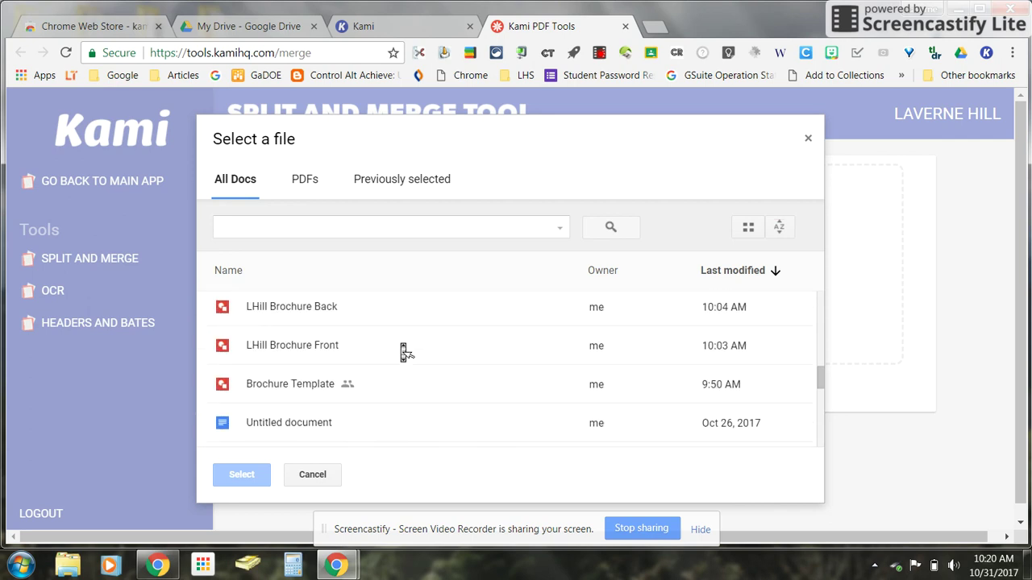
pyautogui.click(306, 320)
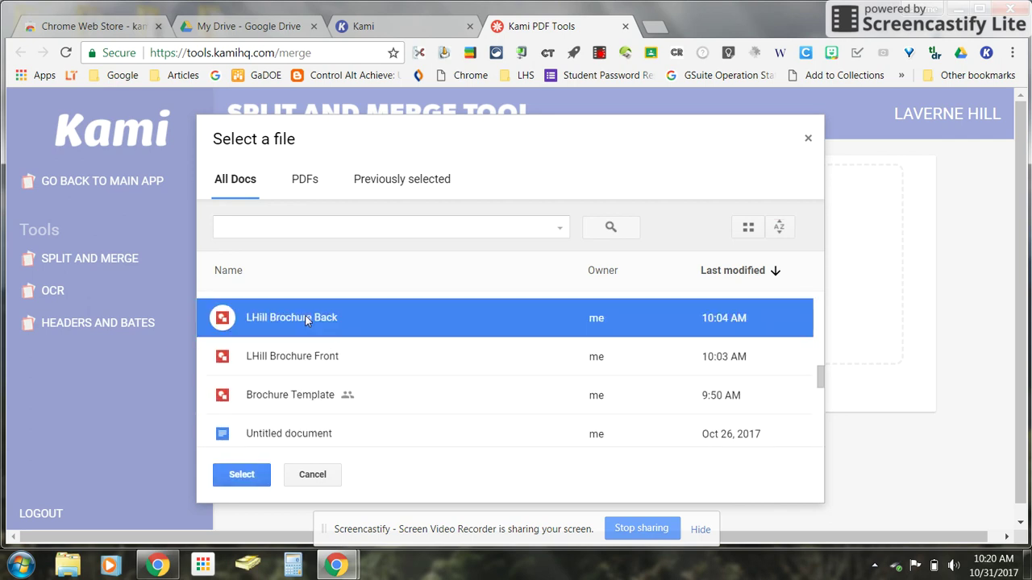
pyautogui.keyDown('ctrl'); pyautogui.click(305, 362); pyautogui.keyUp('ctrl')
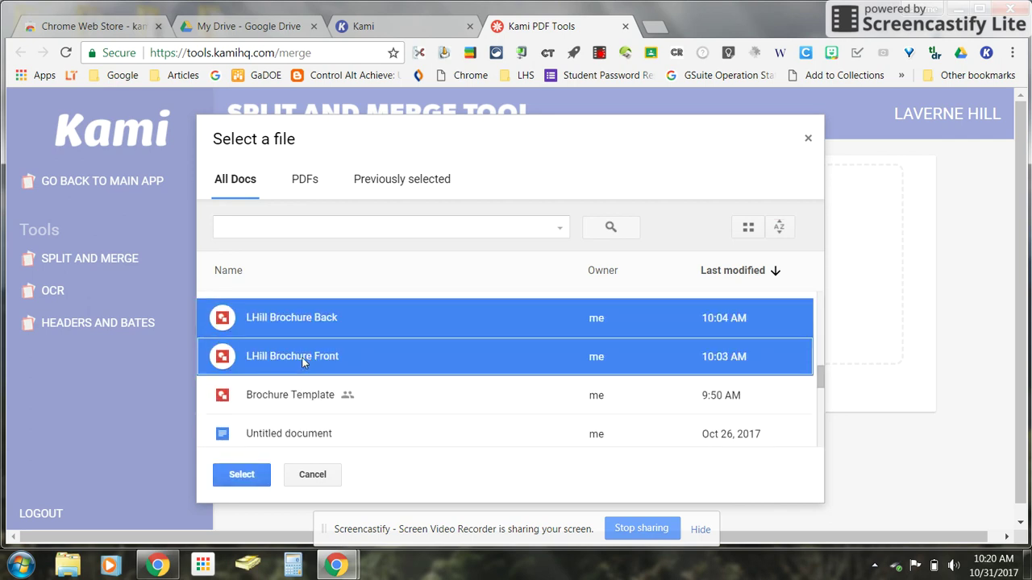
pyautogui.click(241, 476)
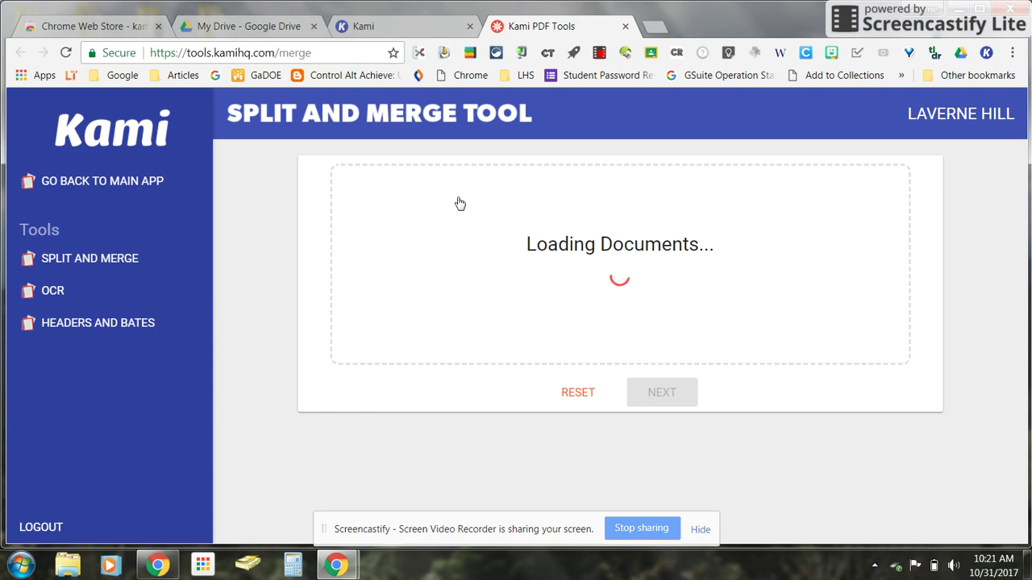
# Reload the stuck merge page and search Drive's PDF files for 'lhill'.
pyautogui.click(67, 53)
pyautogui.click(66, 53)
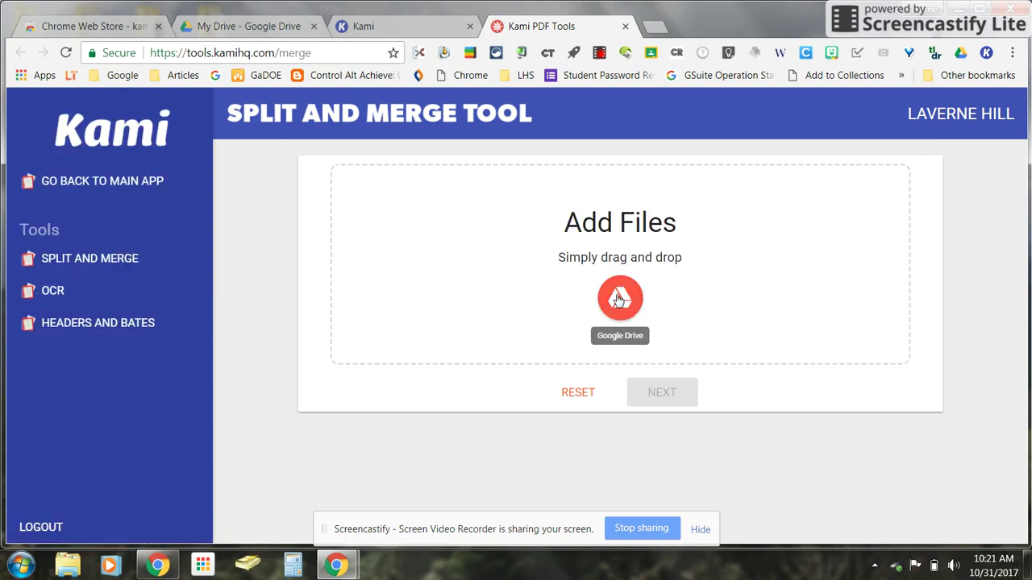
pyautogui.click(617, 300)
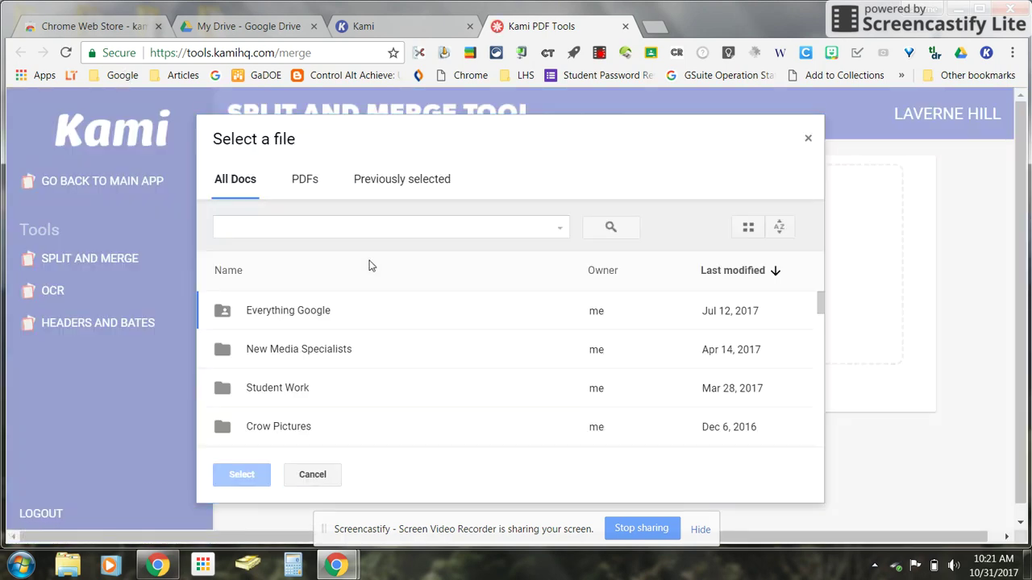
pyautogui.click(305, 180)
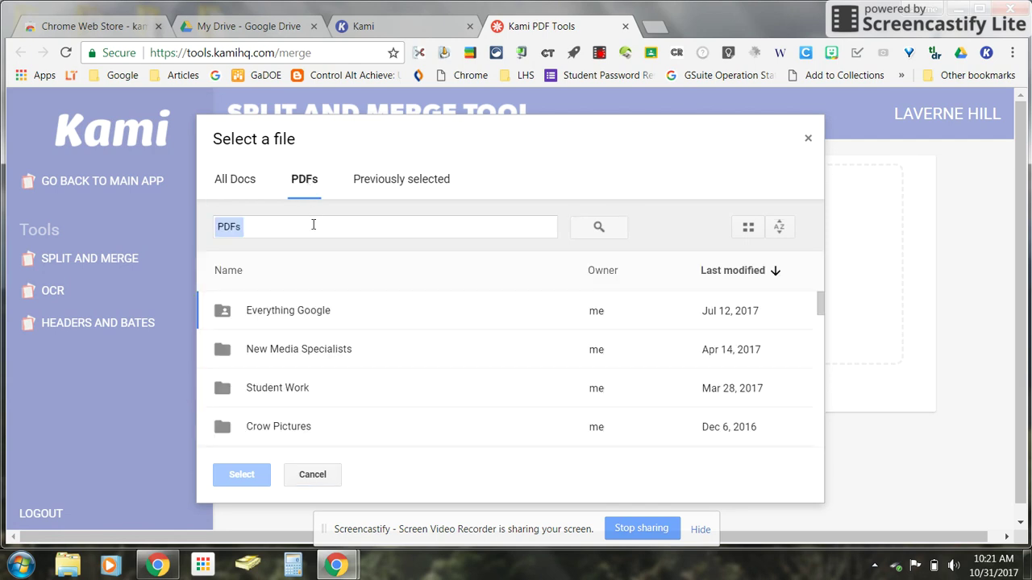
pyautogui.click(314, 227)
pyautogui.write('lhill')
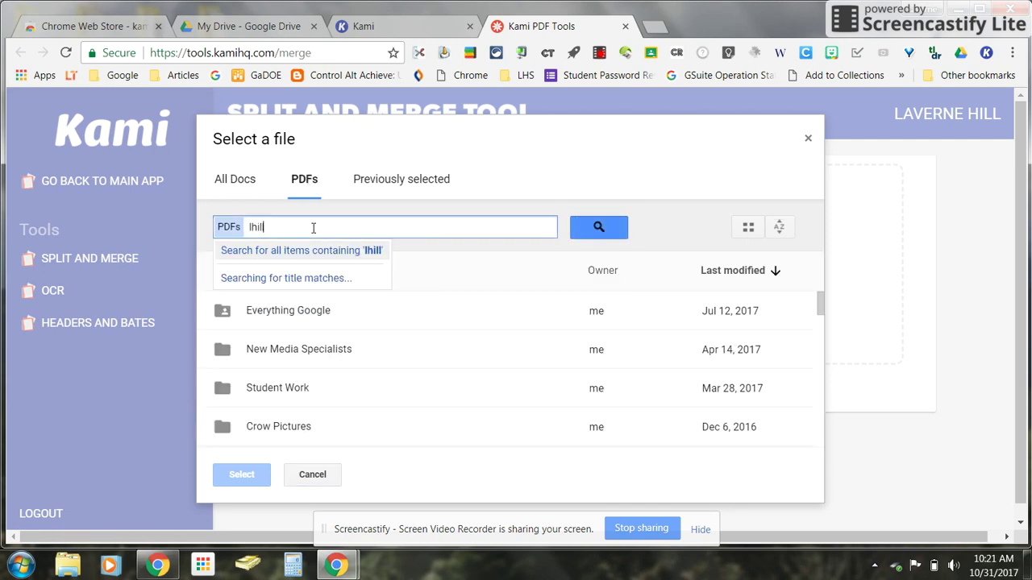
pyautogui.press('Return')
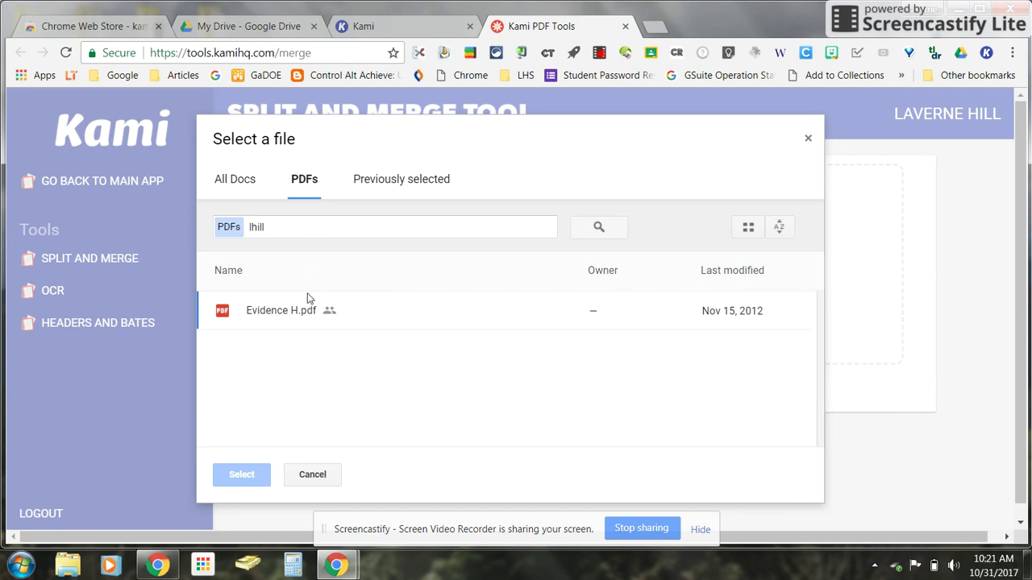
# From All Docs, select LHill Brochure Back and LHill Brochure Front and confirm.
pyautogui.click(244, 180)
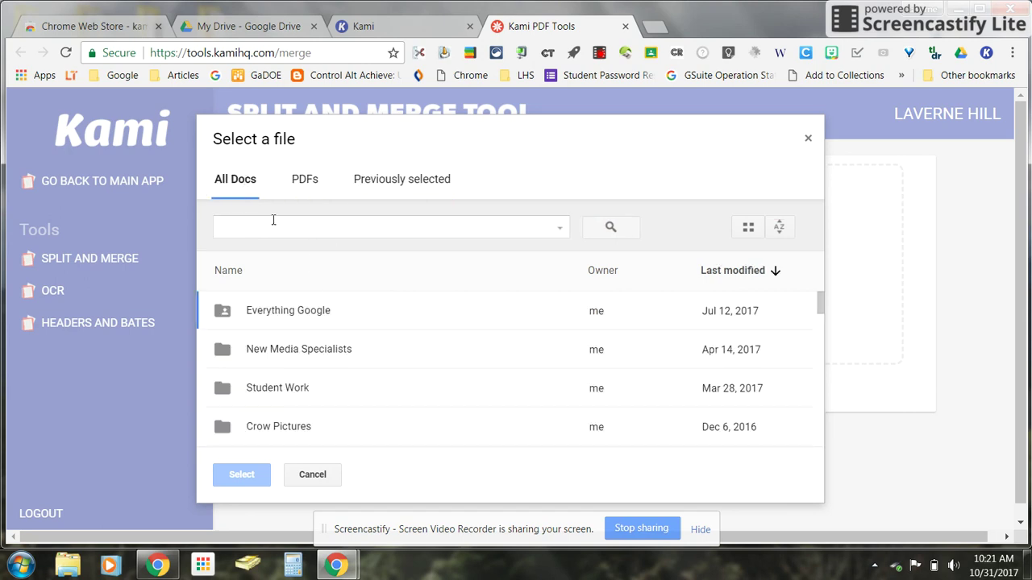
pyautogui.scroll(-10, 363, 339)
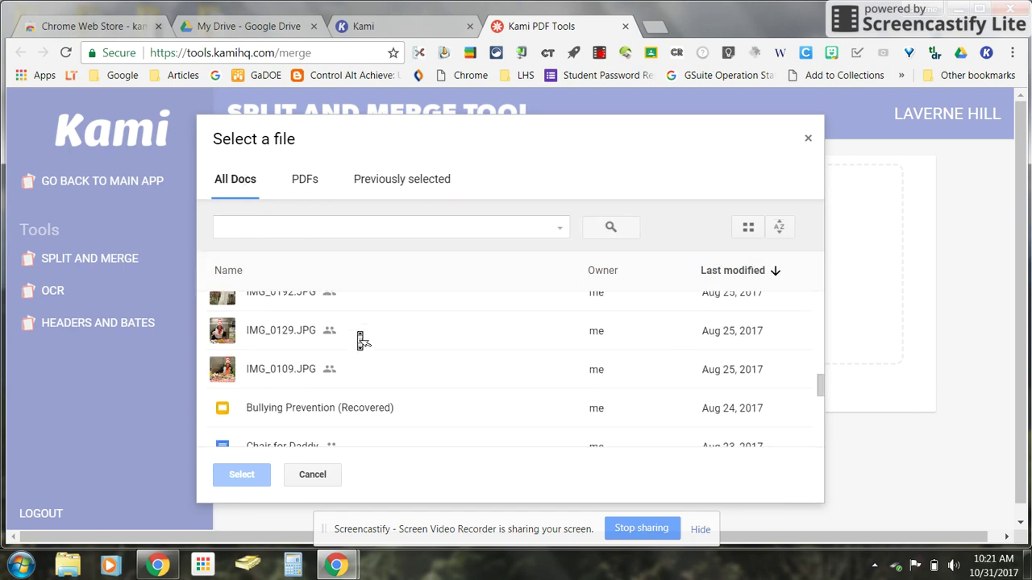
pyautogui.scroll(-15, 362, 340)
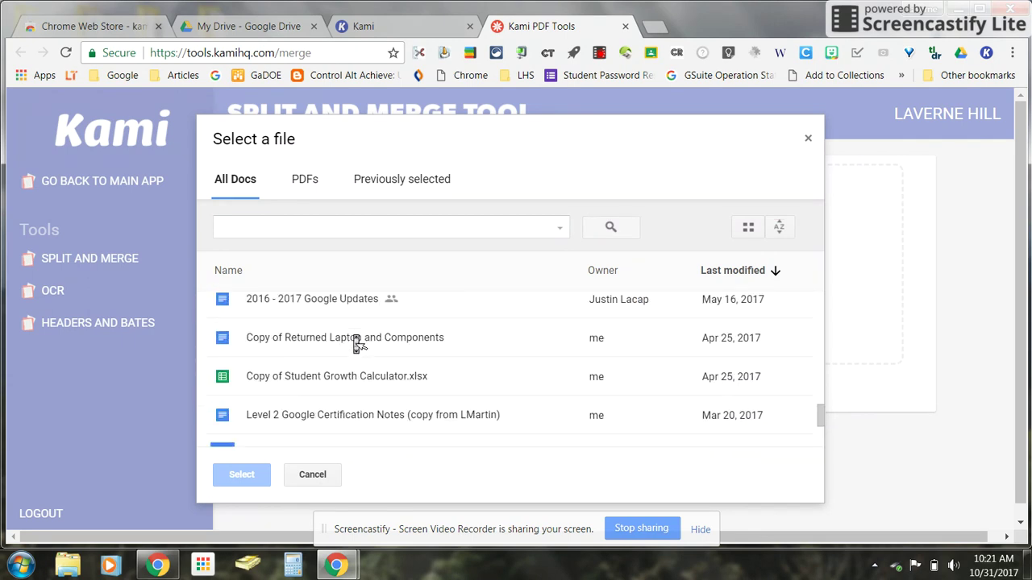
pyautogui.scroll(8, 357, 342)
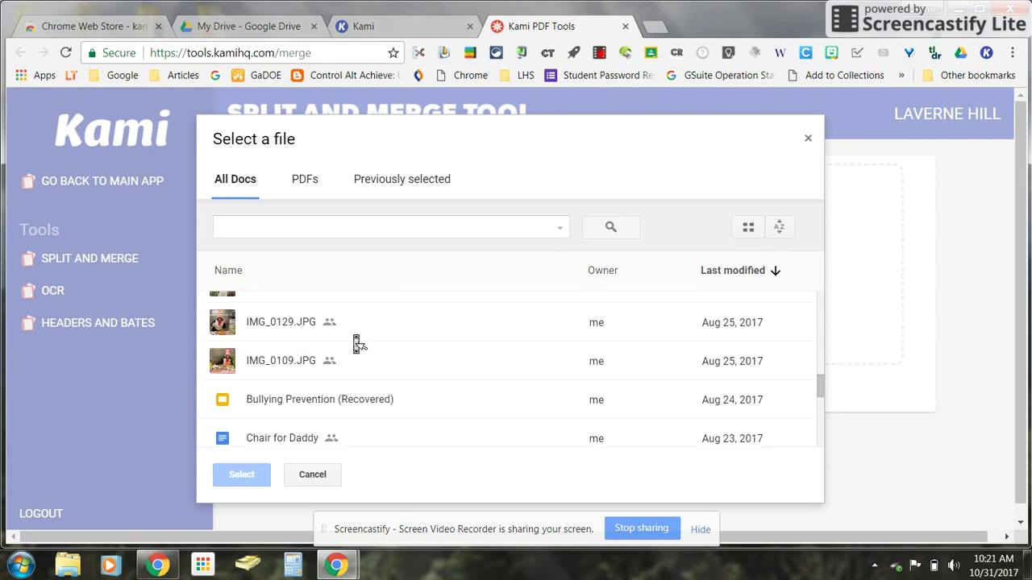
pyautogui.scroll(2, 357, 343)
pyautogui.scroll(-5, 357, 343)
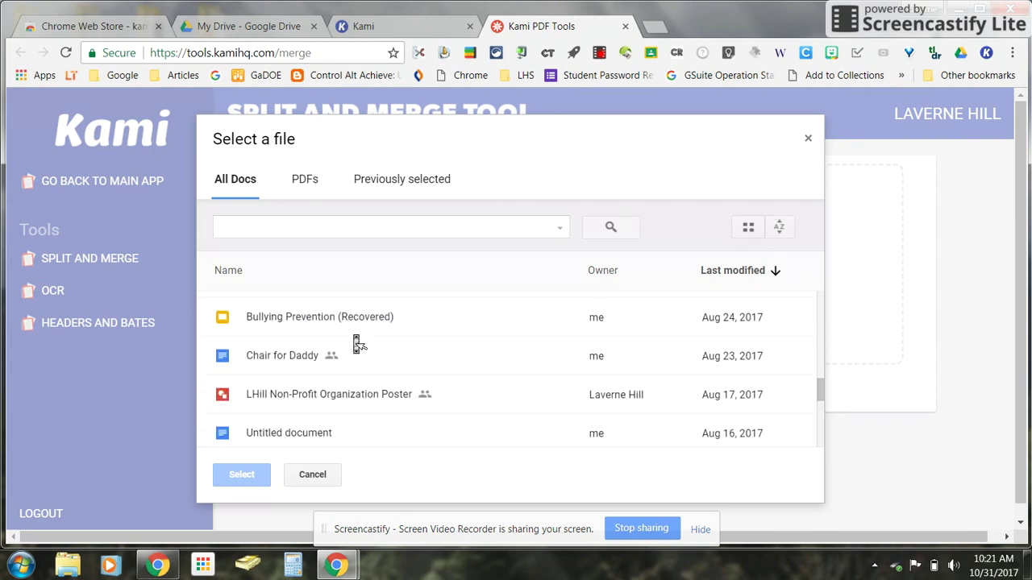
pyautogui.scroll(10, 357, 343)
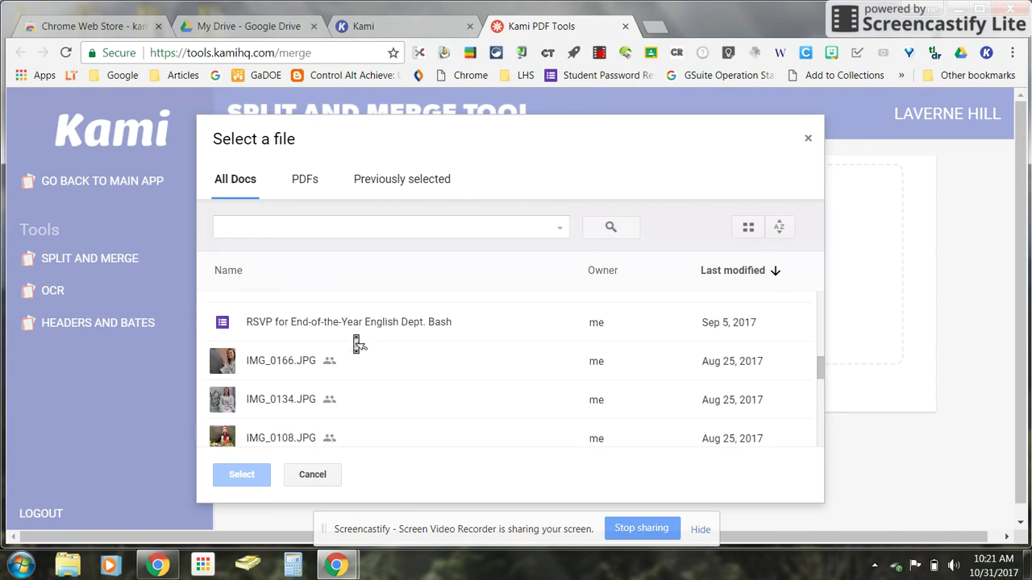
pyautogui.scroll(5, 357, 343)
pyautogui.scroll(-4, 357, 343)
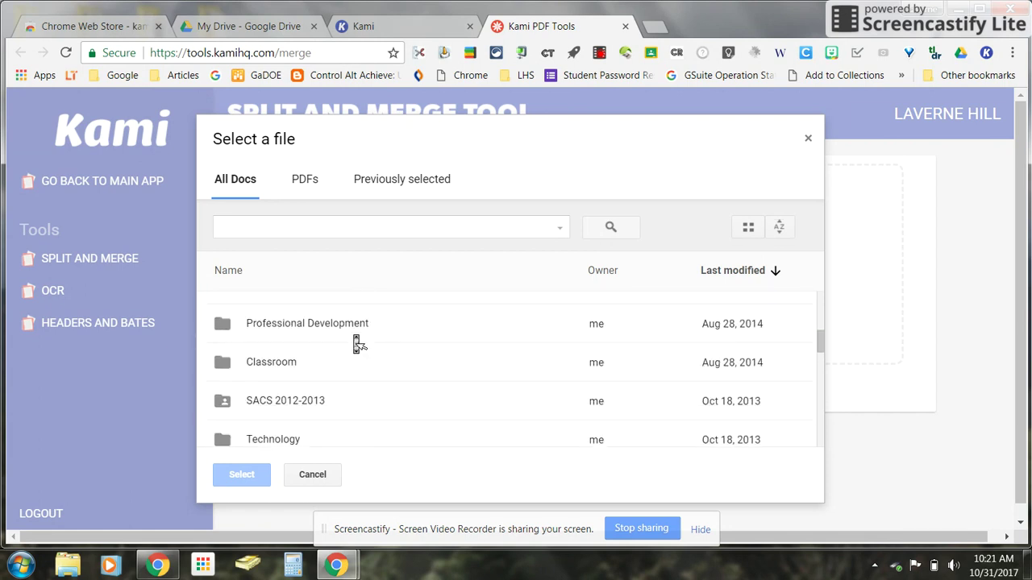
pyautogui.click(327, 386)
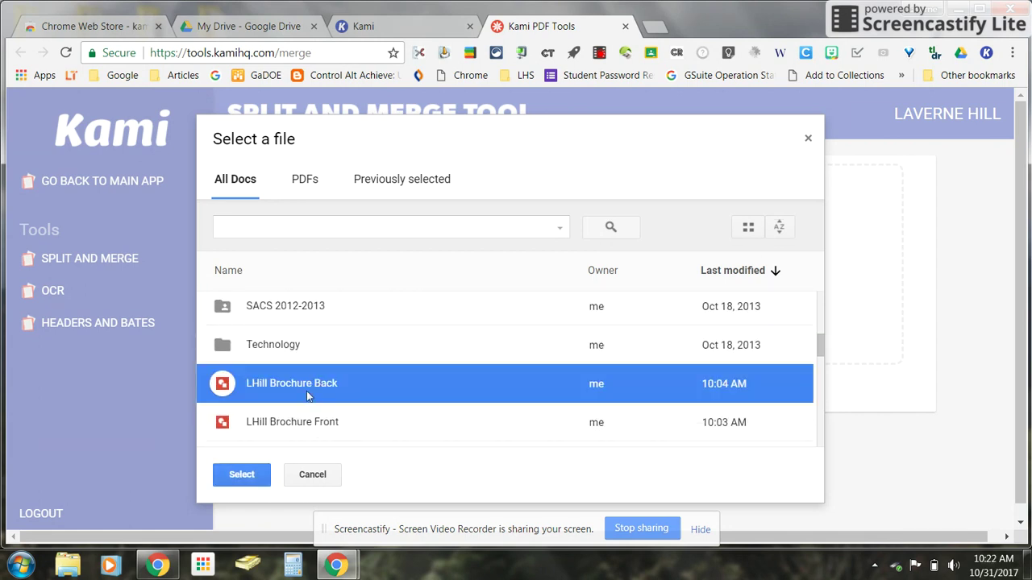
pyautogui.click(275, 425)
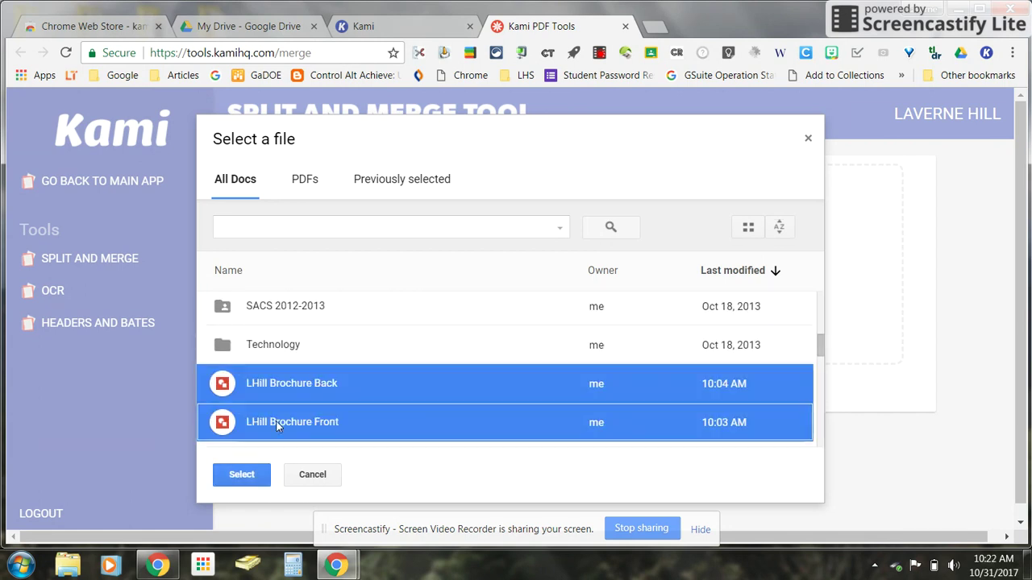
pyautogui.click(242, 476)
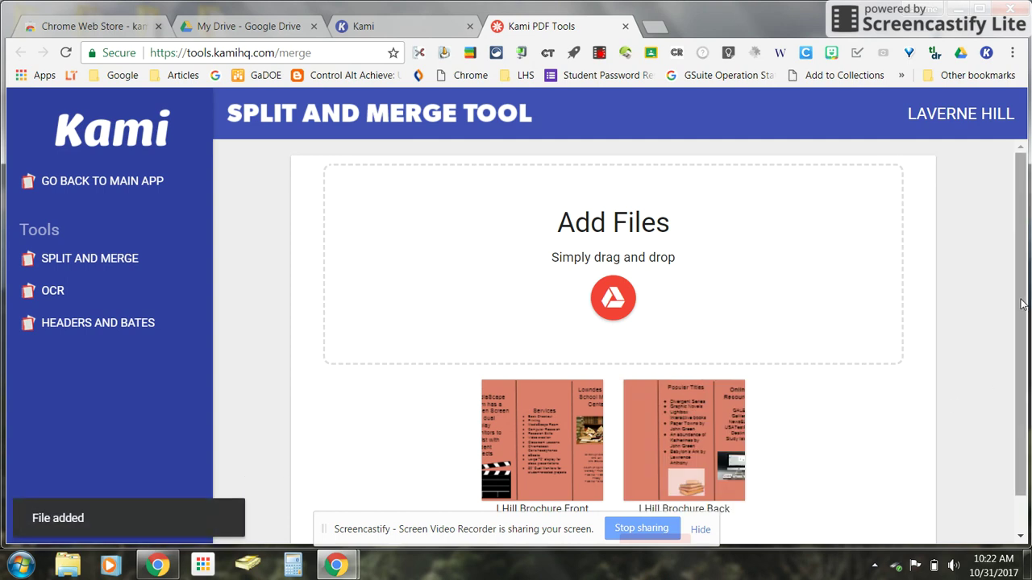
# Verify the merge list shows LHill Brochure Front followed by LHill Brochure Back.
pyautogui.moveTo(1024, 305); pyautogui.dragTo(1023, 347)
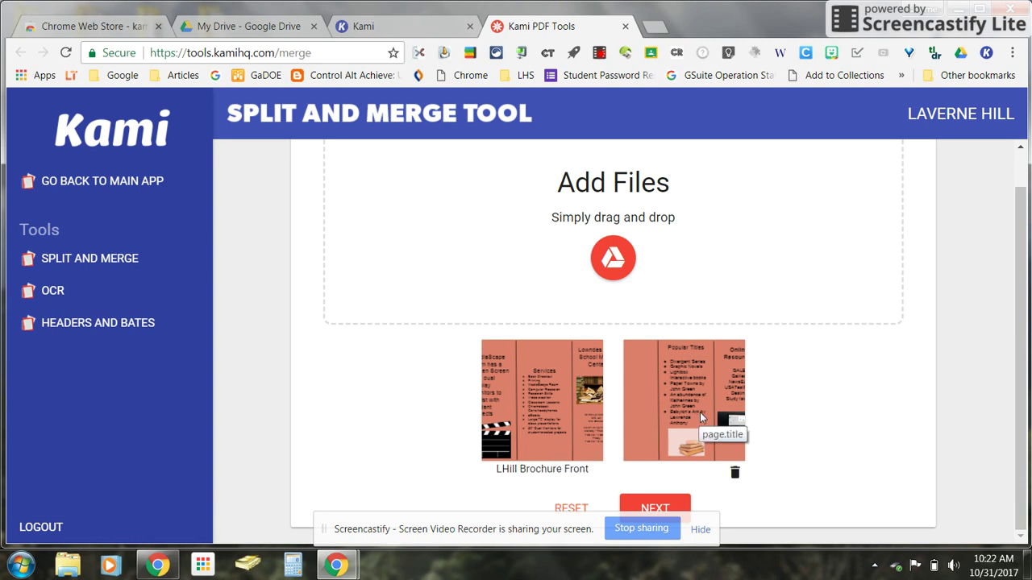
pyautogui.moveTo(659, 414)
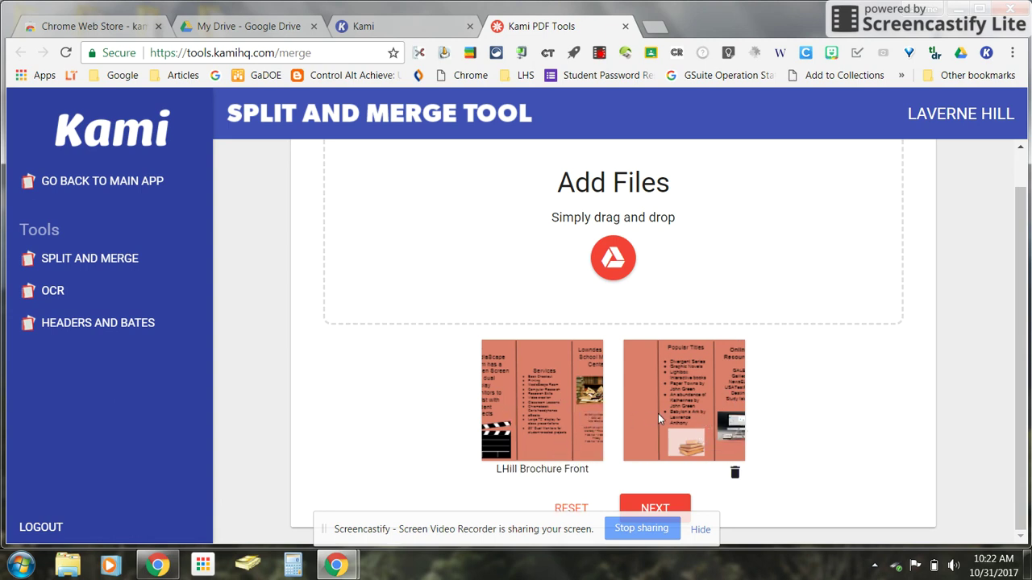
pyautogui.scroll(1, 815, 299)
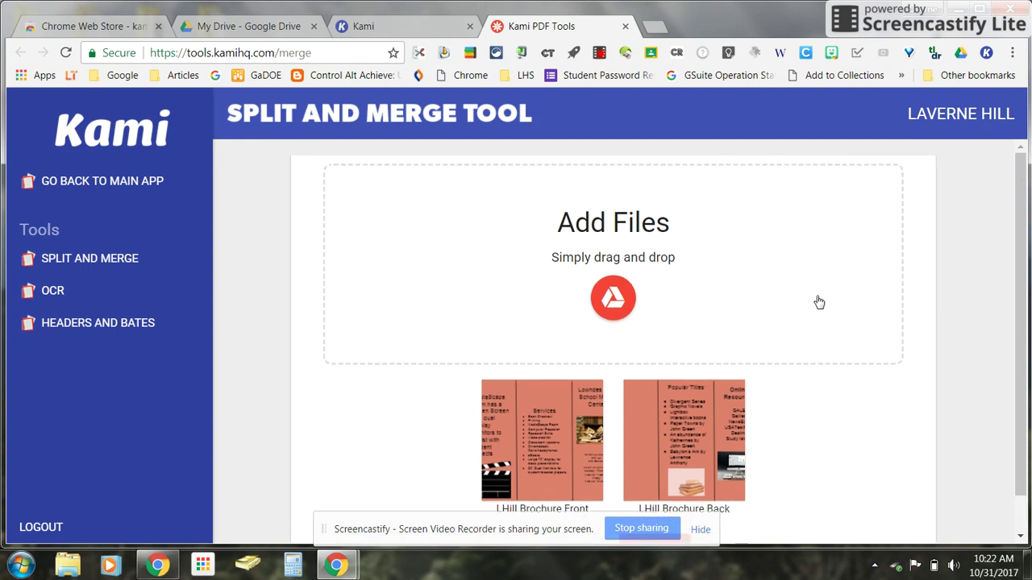
pyautogui.scroll(-1, 820, 304)
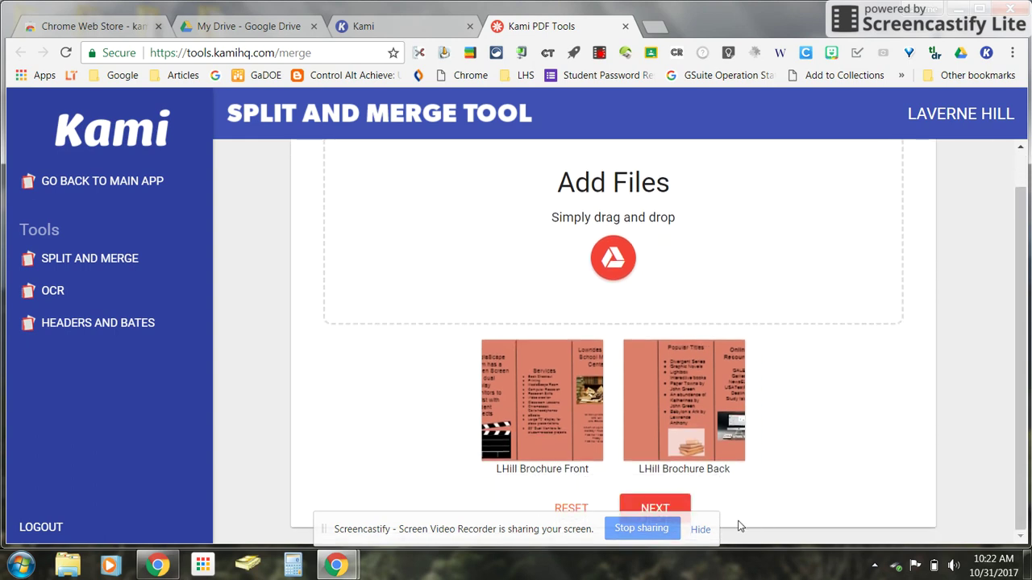
# Move on to Page Mode and check both brochure pages are in Front-then-Back order.
pyautogui.click(670, 505)
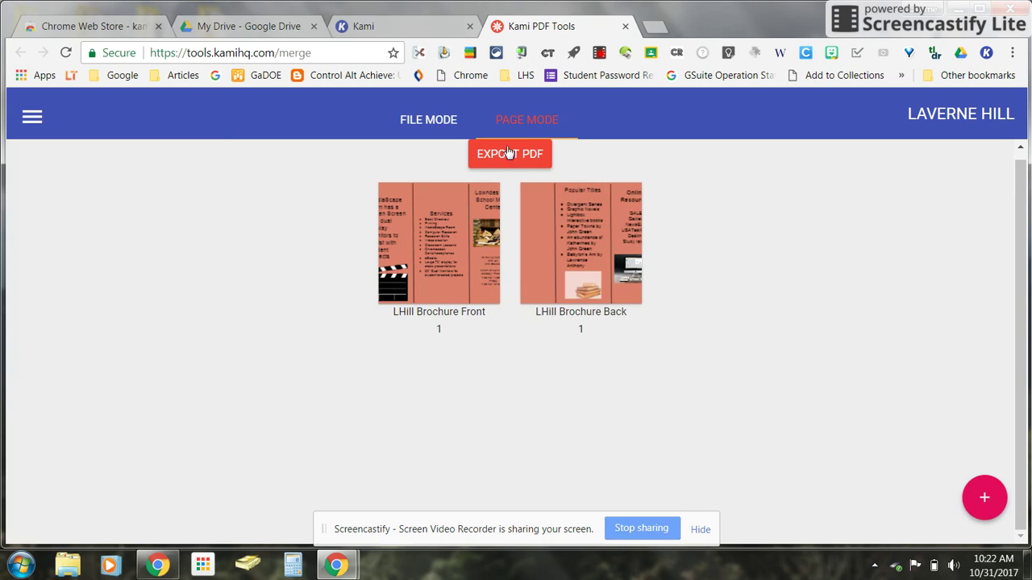
pyautogui.moveTo(489, 283)
pyautogui.moveTo(635, 270)
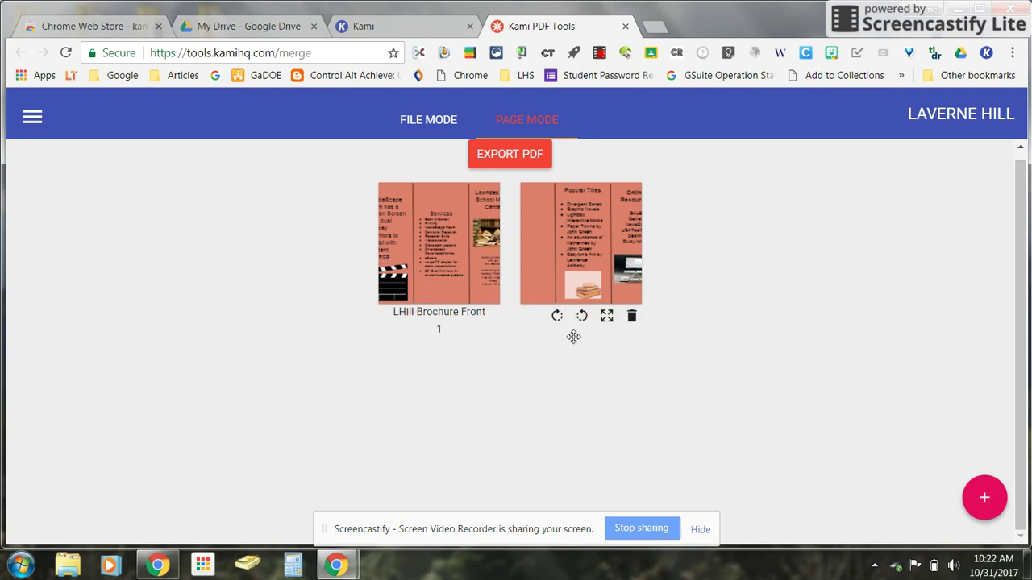
# Export both brochure pages as one PDF and download the merged file once done.
pyautogui.click(508, 154)
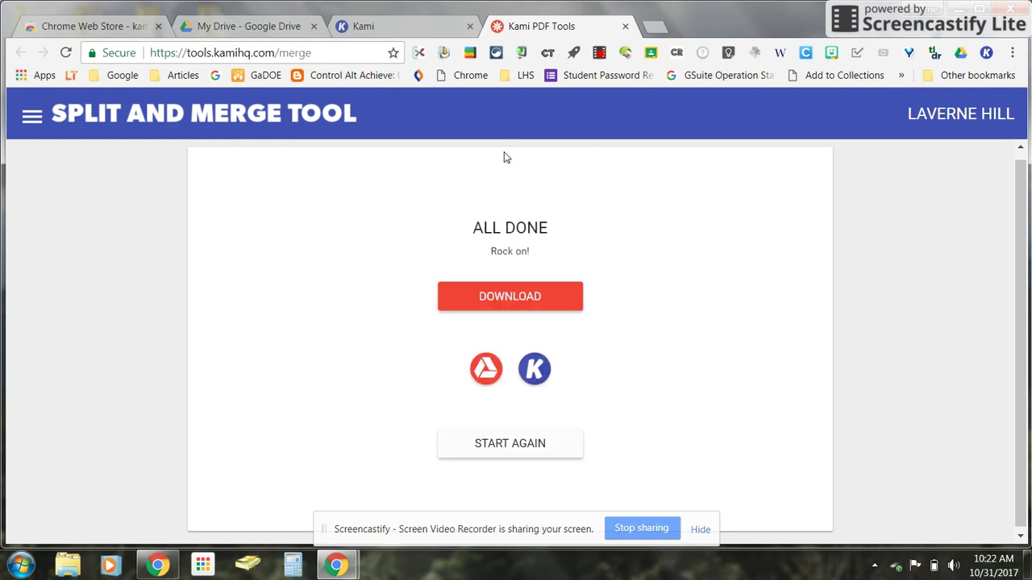
pyautogui.click(520, 298)
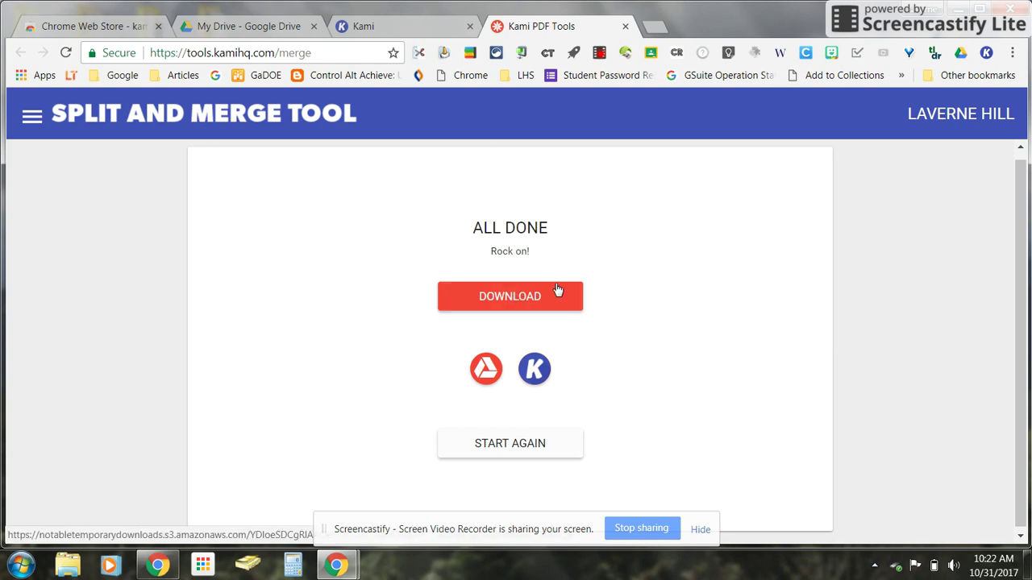